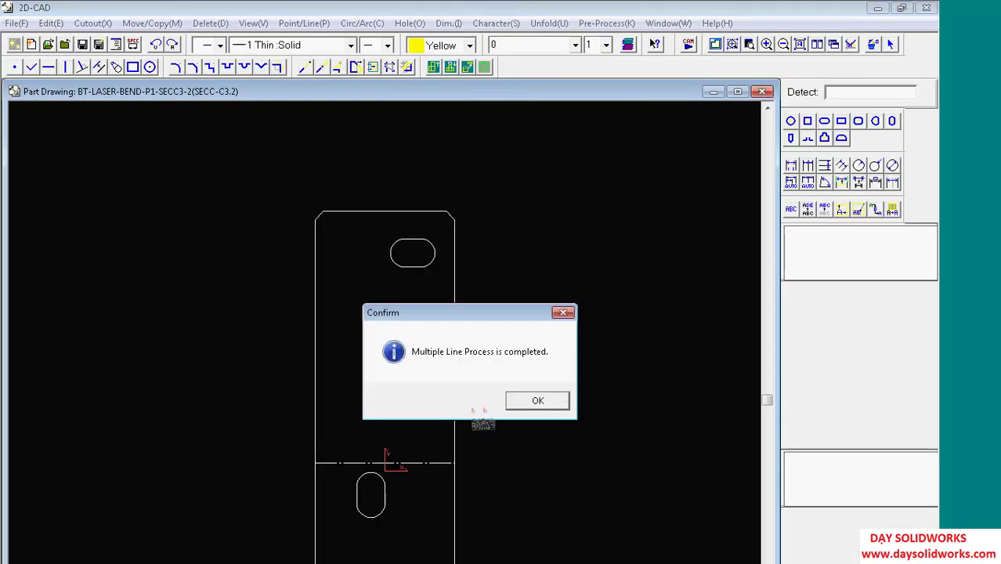
# Step: Complete the multiple line process and define the part's two oblong slots as standard shape holes
pyautogui.click(538, 401)
pyautogui.click(448, 400)
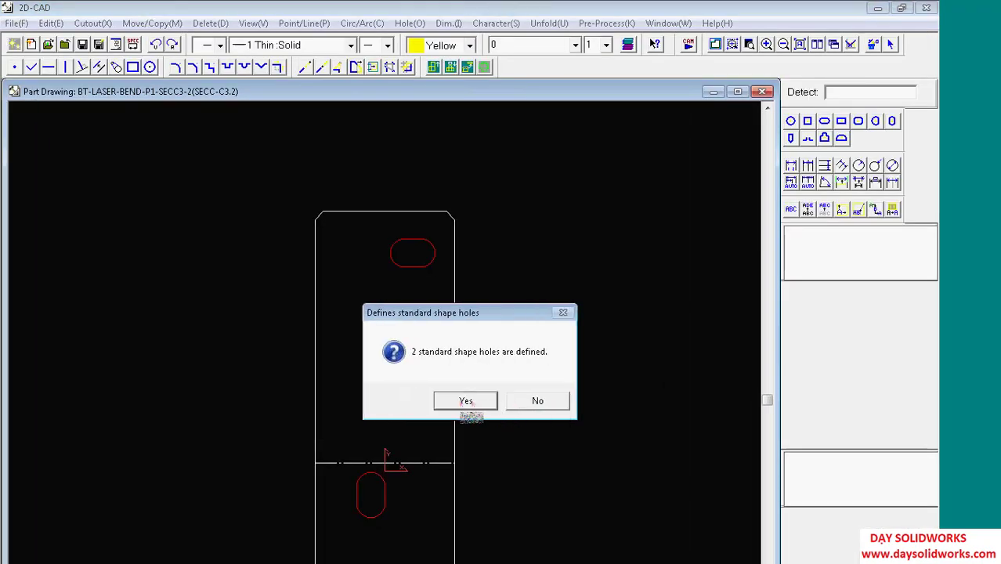
pyautogui.click(462, 401)
pyautogui.click(516, 401)
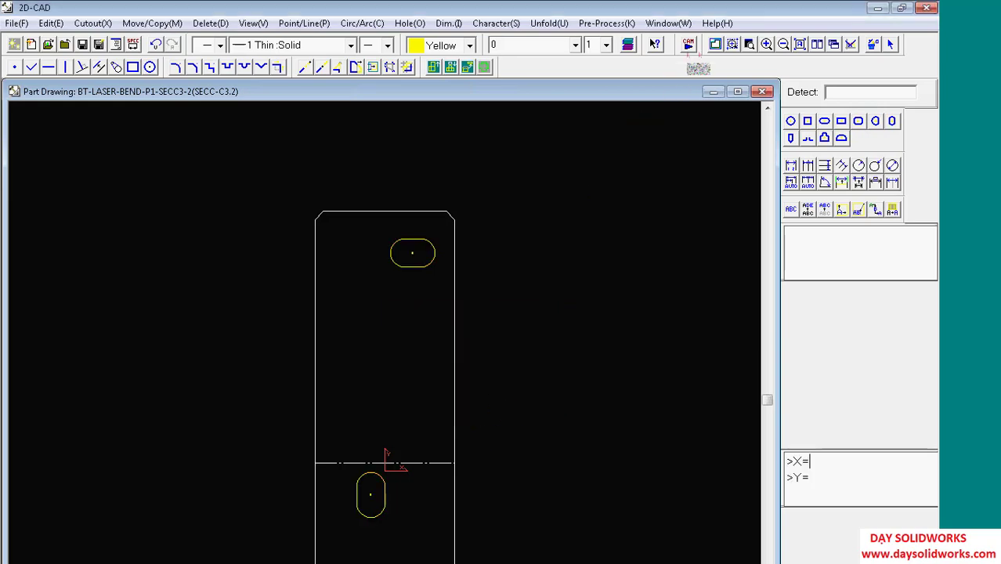
# Step: Send the part to CAM, saving it in the test folder as BT-LASER-P1-SECC3-2 with the comment SECC3.2
pyautogui.click(689, 47)
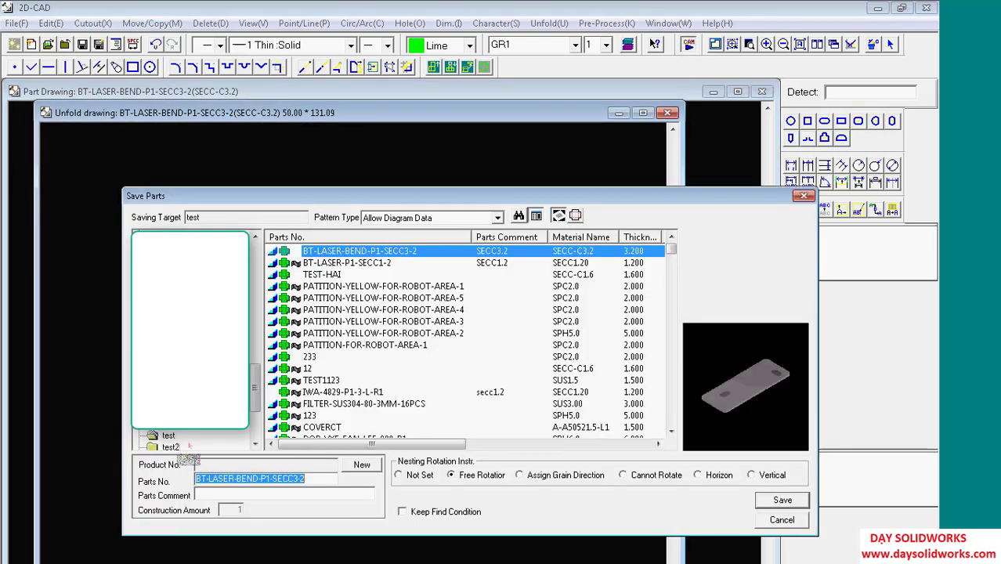
pyautogui.click(174, 436)
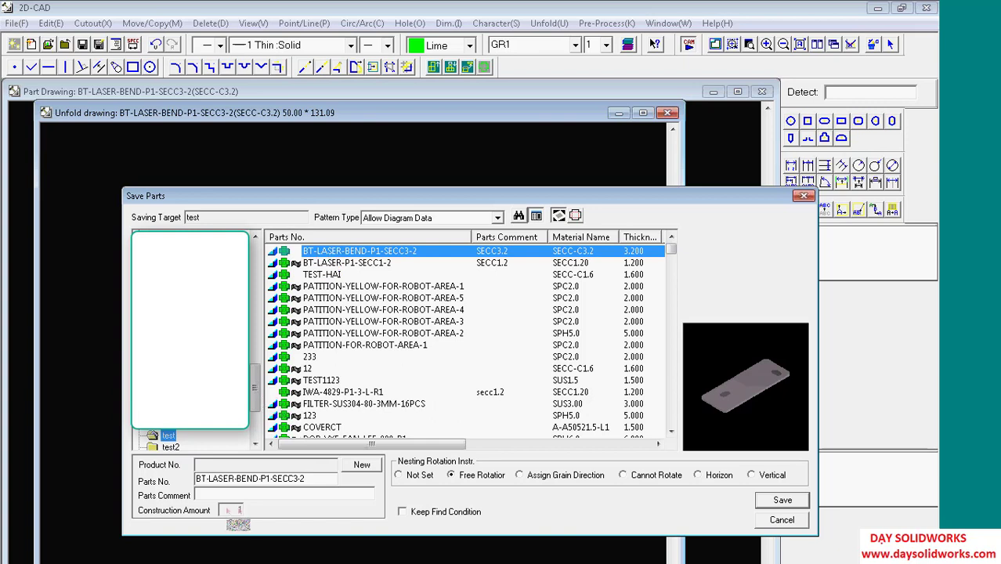
pyautogui.click(233, 494)
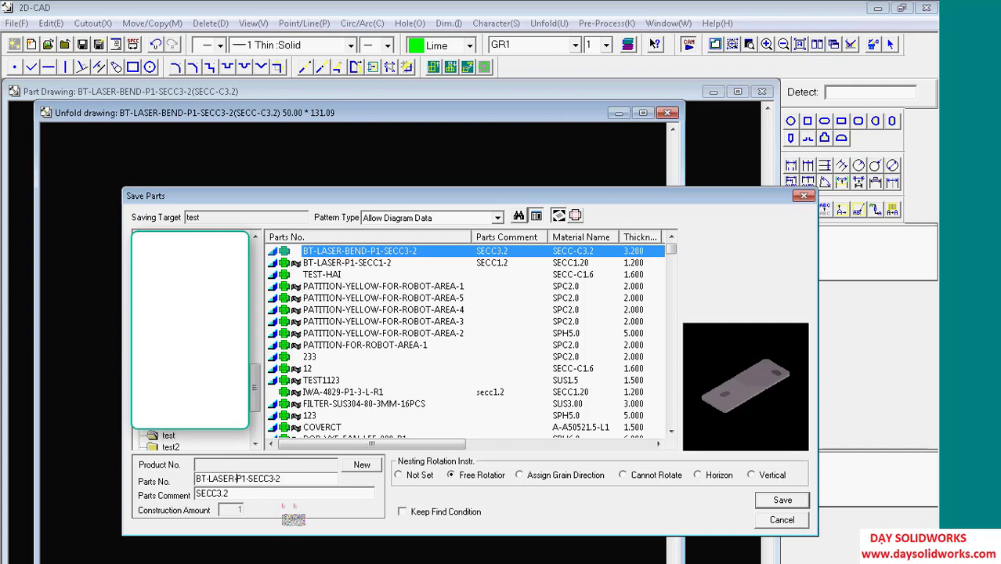
pyautogui.click(781, 500)
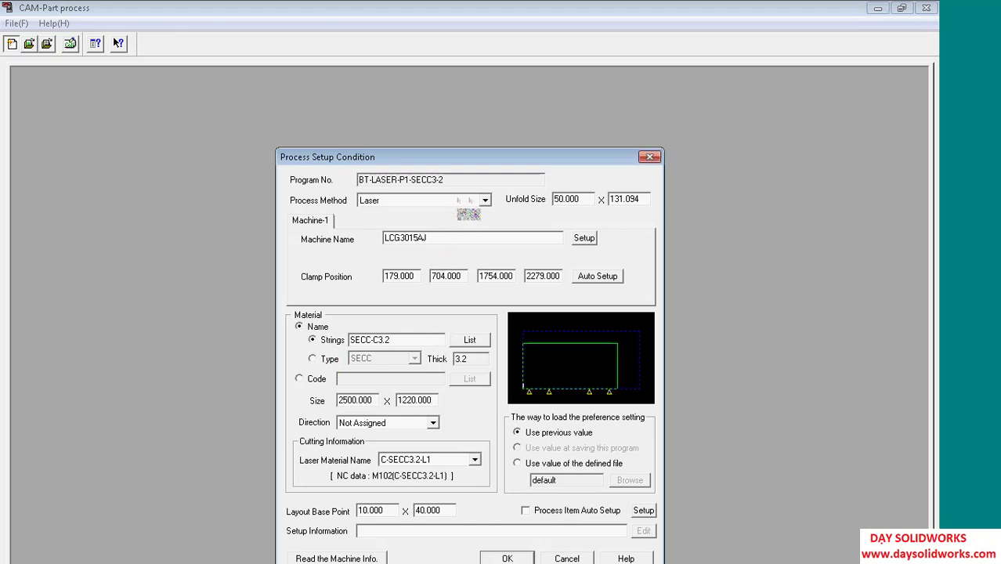
# Step: Choose Laser as the process method and check that LCG3015AJ is the selected machine
pyautogui.click(470, 201)
pyautogui.click(407, 224)
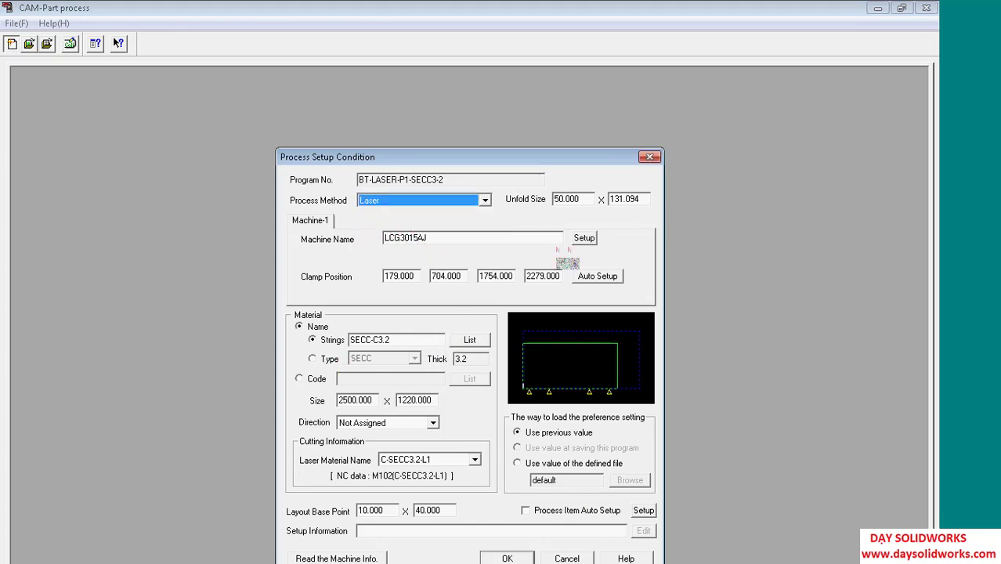
pyautogui.click(455, 239)
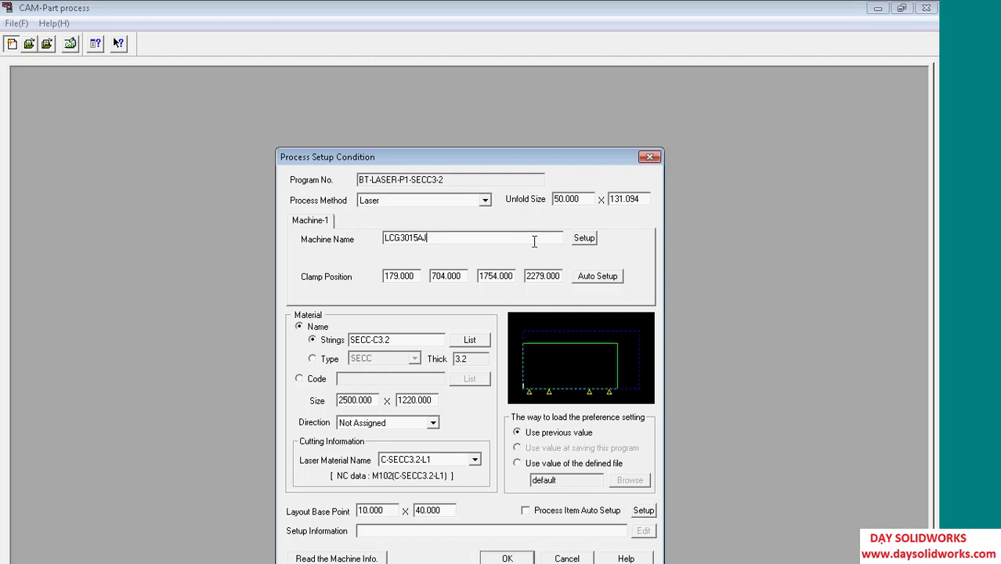
pyautogui.click(583, 238)
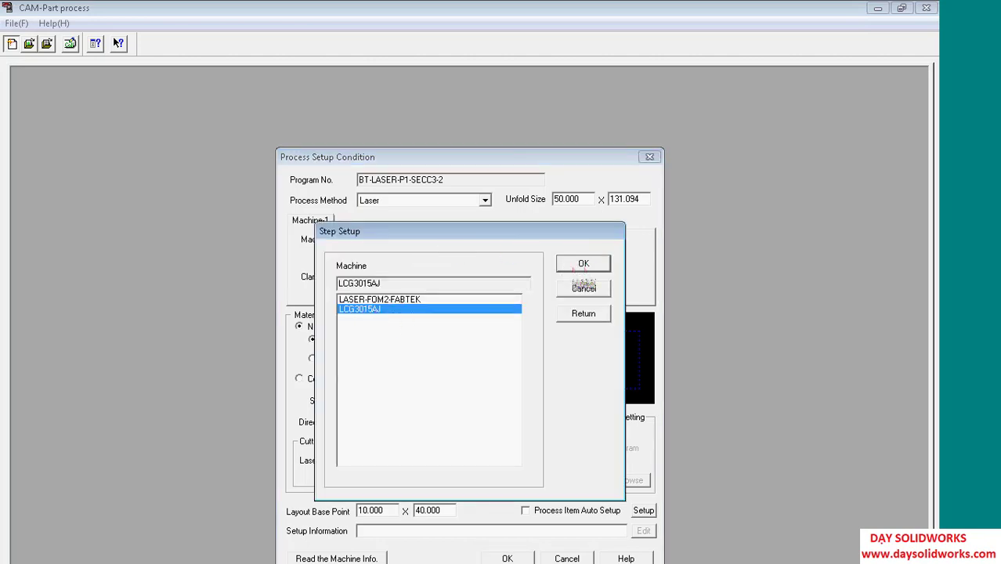
pyautogui.click(583, 286)
# Step: Choose SECC-C3.2 as the material for the laser program and accept the process setup conditions
pyautogui.click(459, 342)
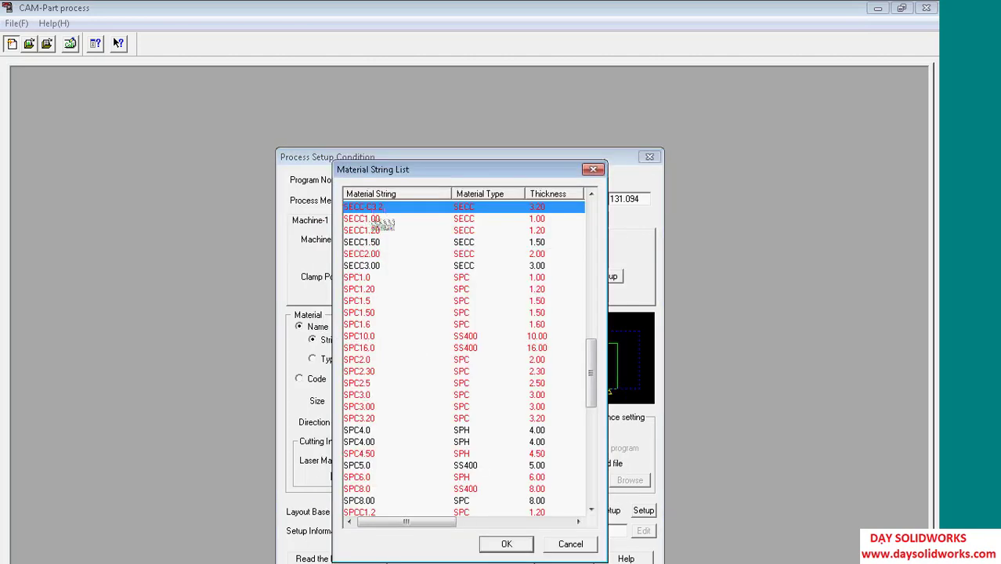
pyautogui.click(505, 543)
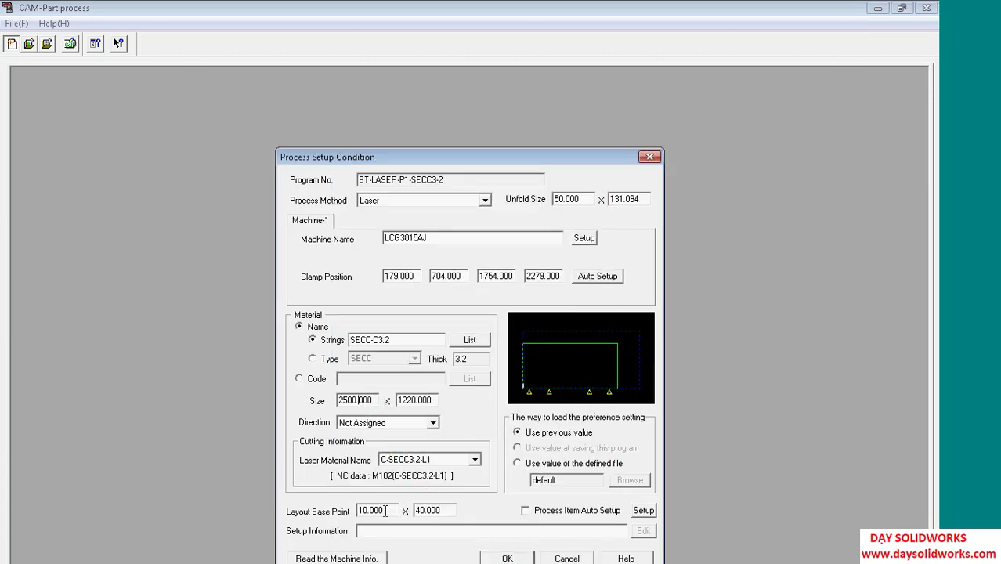
pyautogui.click(493, 558)
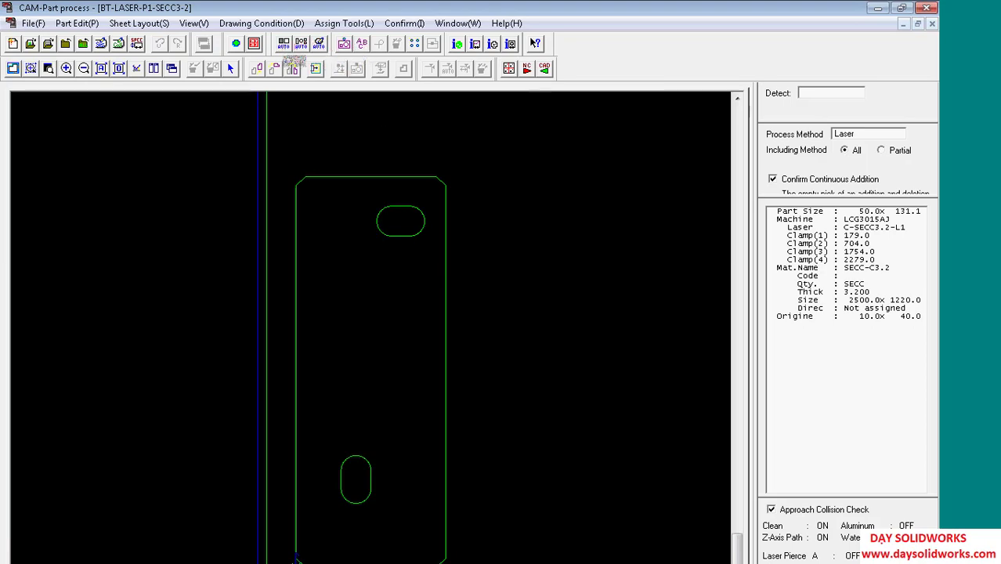
# Step: Automatically assign laser cutting paths to both slots and the outer contour, and dismiss the assignment summary
pyautogui.click(236, 44)
pyautogui.click(565, 560)
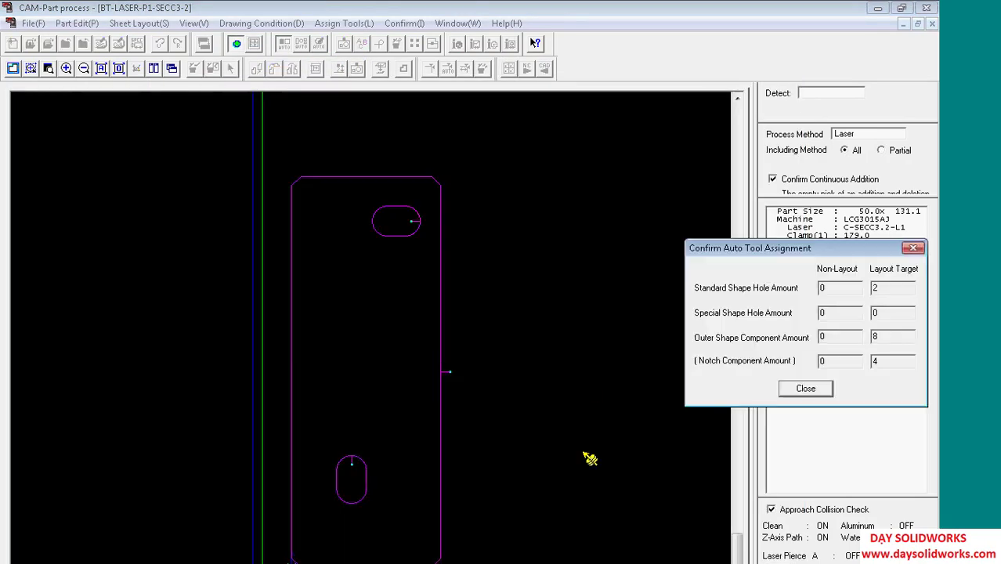
pyautogui.click(800, 390)
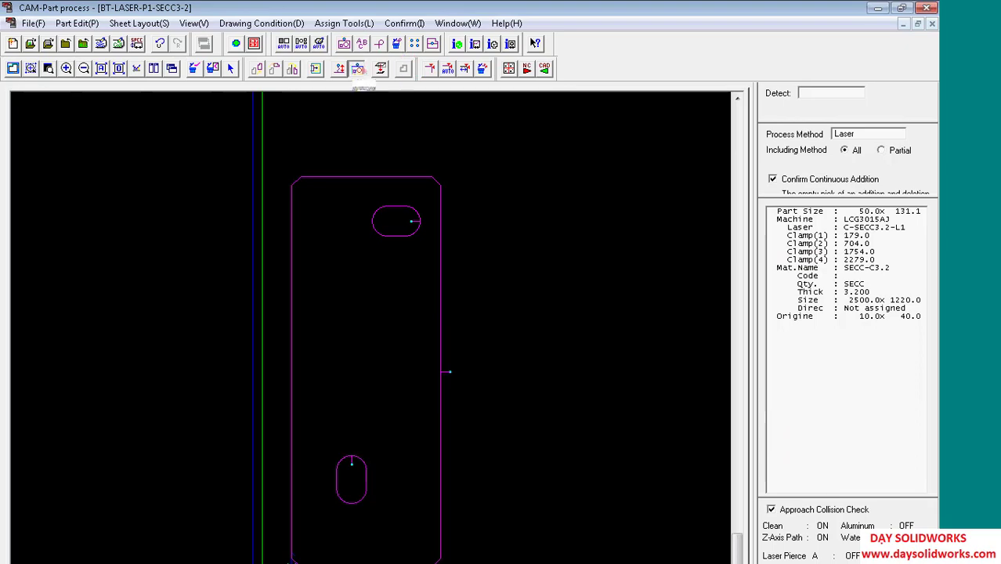
pyautogui.click(357, 68)
pyautogui.click(856, 373)
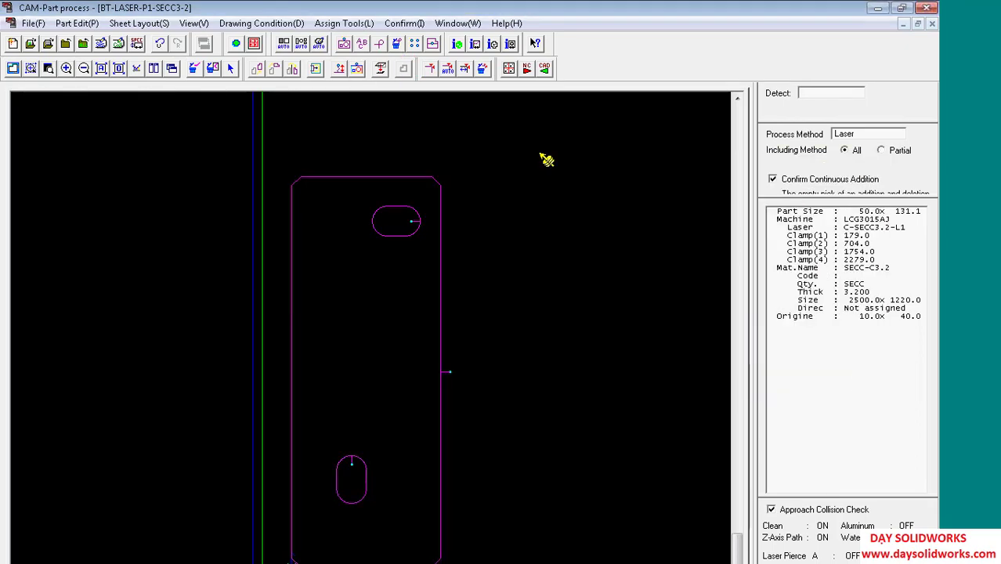
# Step: Create the NC program with the existing laser conditions and save it in the test folder as BT-LASER-P1-SECC3-2
pyautogui.click(526, 68)
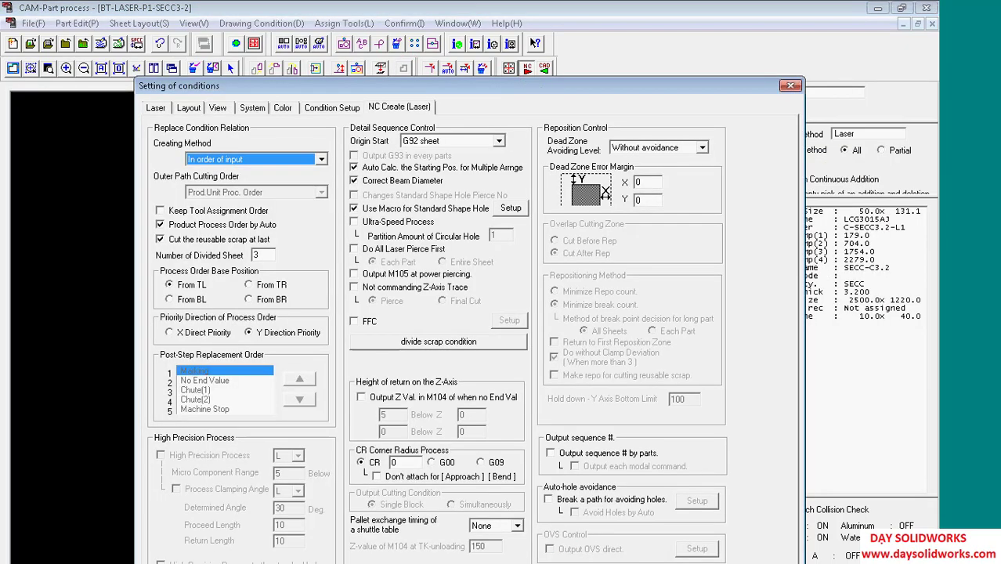
pyautogui.press('Return')
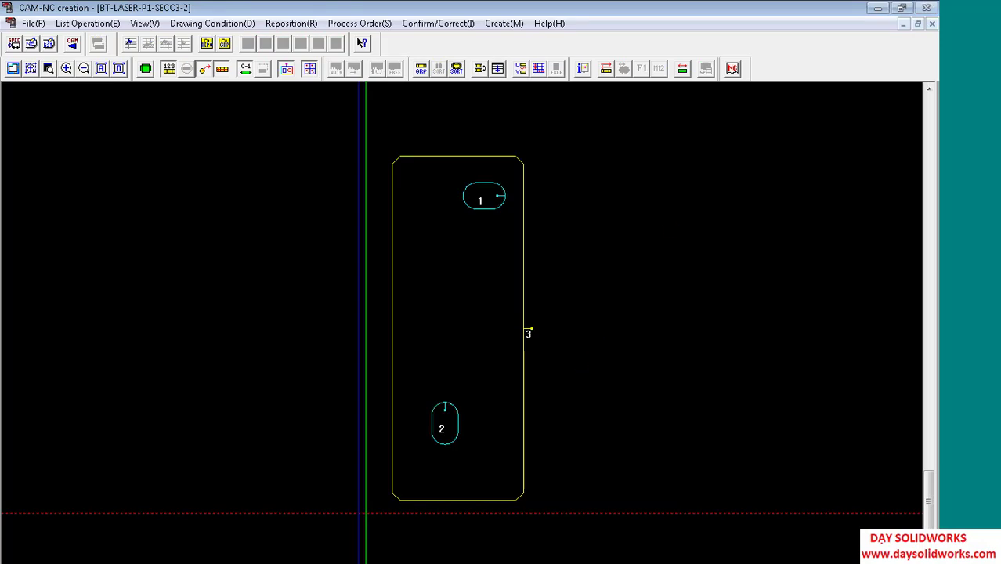
pyautogui.click(732, 68)
pyautogui.click(761, 114)
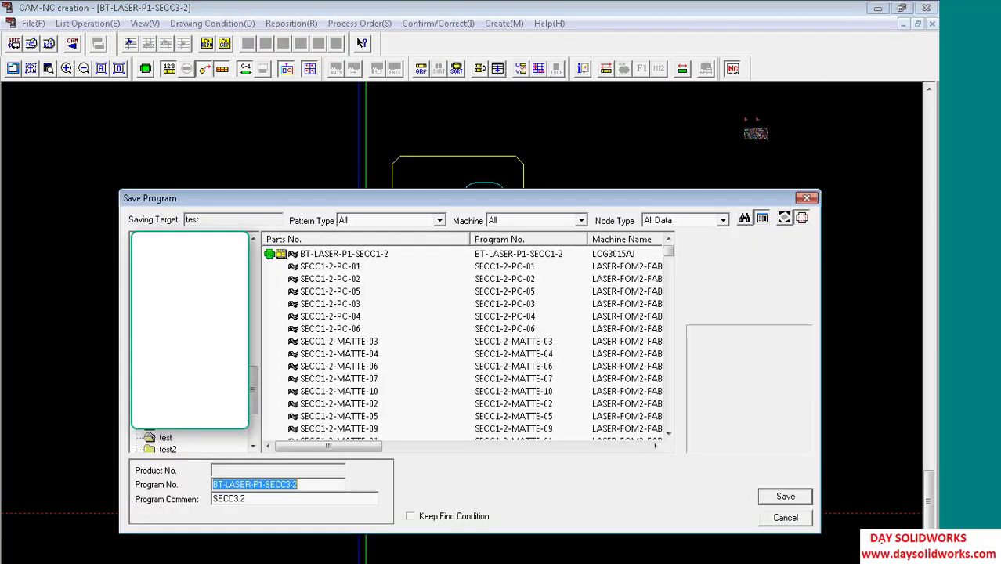
pyautogui.click(166, 438)
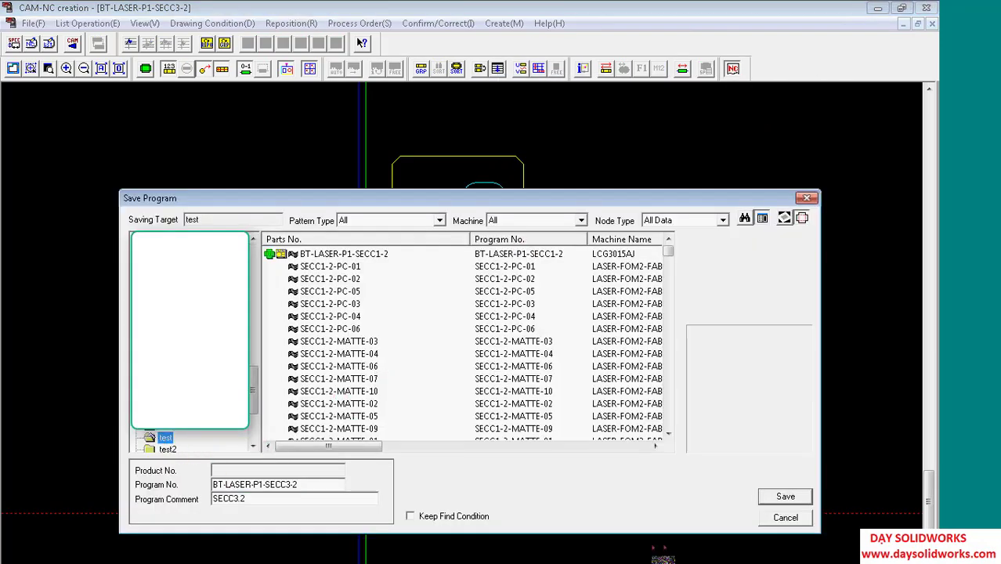
pyautogui.click(786, 496)
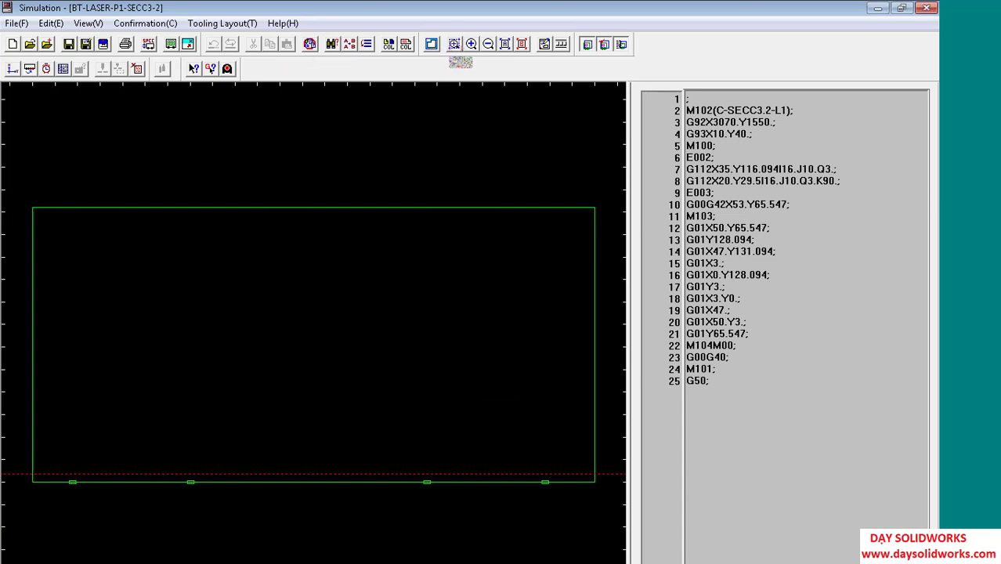
# Step: Run the cutting simulation over the sheet's lower-left corner automatically, and close the simulation
pyautogui.click(454, 44)
pyautogui.moveTo(28, 408); pyautogui.dragTo(132, 502)
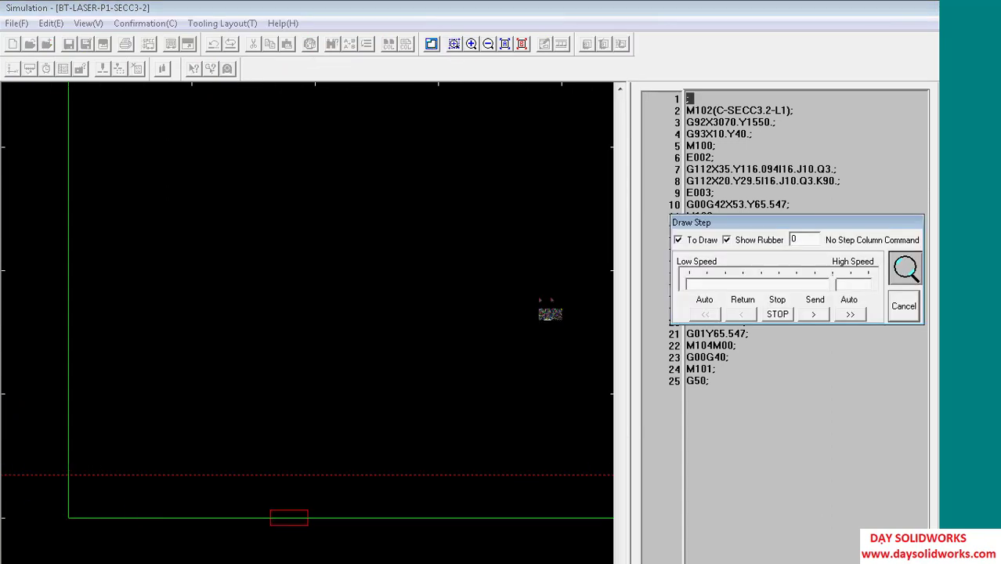
pyautogui.click(851, 315)
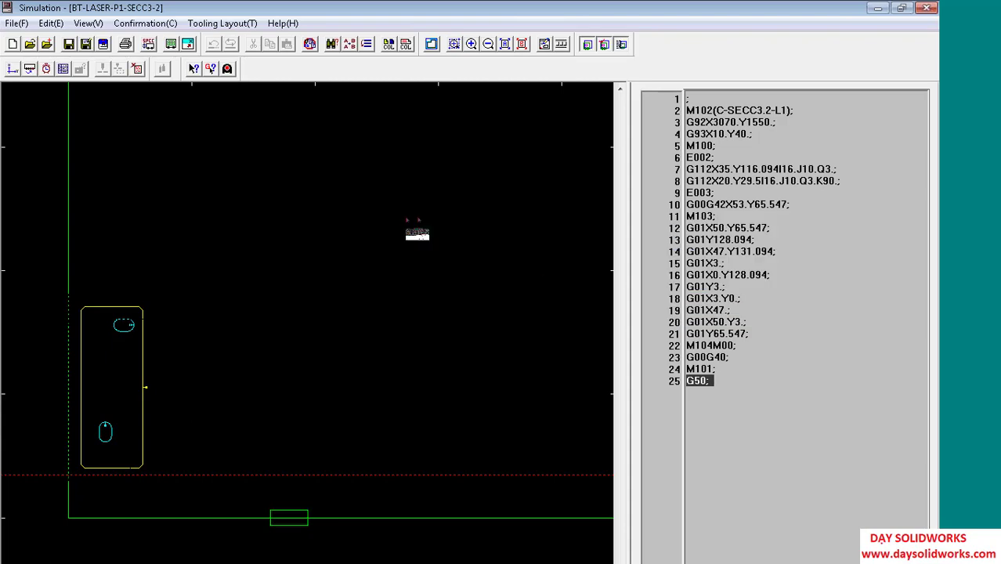
pyautogui.click(928, 8)
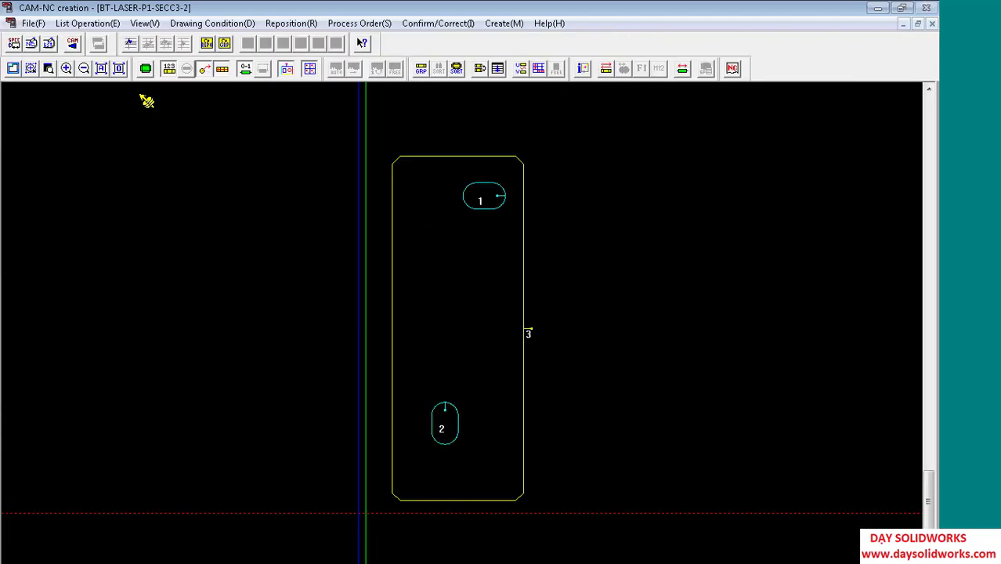
# Step: Return from NC creation to the part process, close the laser program and switch back to 2D-CAD
pyautogui.click(73, 45)
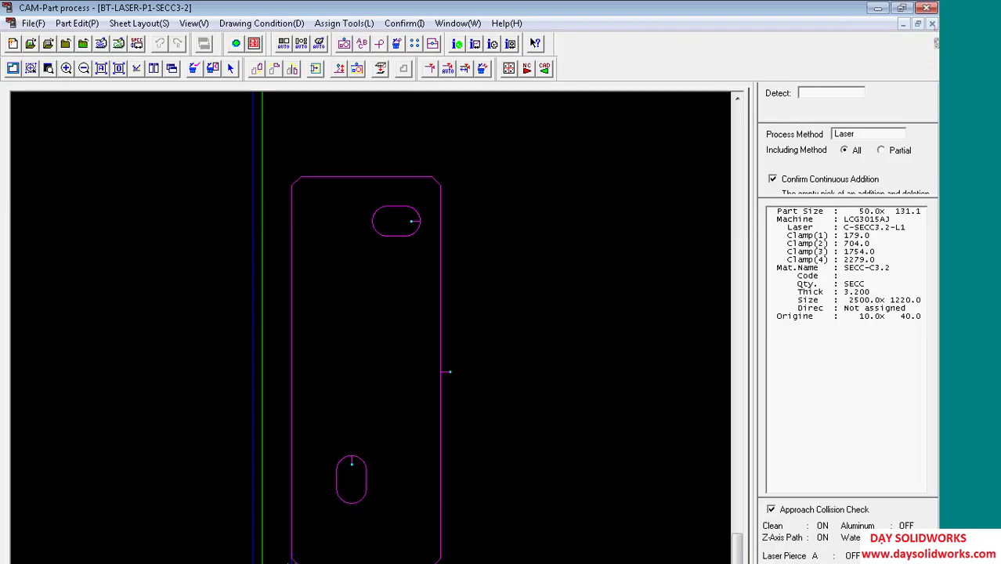
pyautogui.click(931, 24)
pyautogui.click(497, 561)
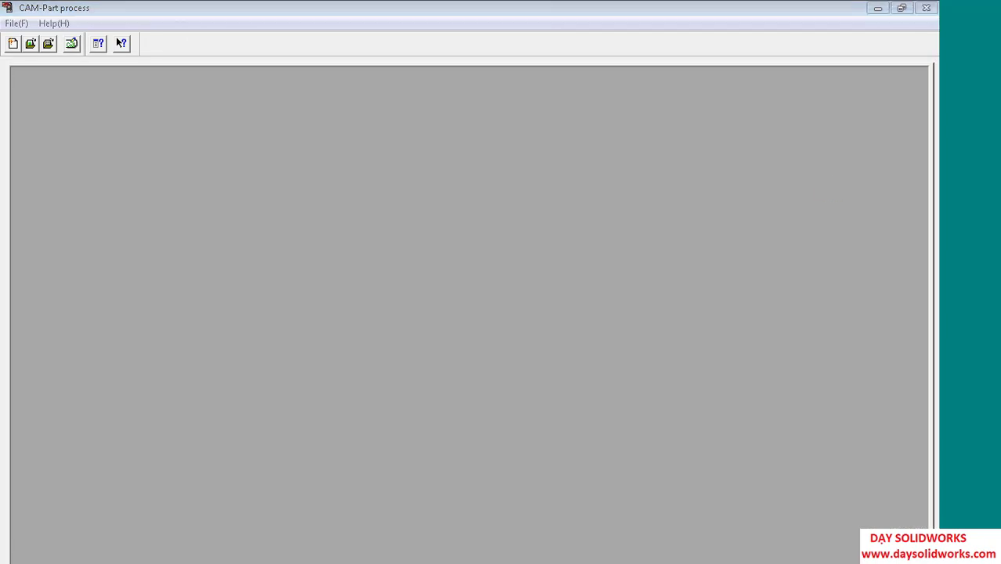
pyautogui.click(689, 119)
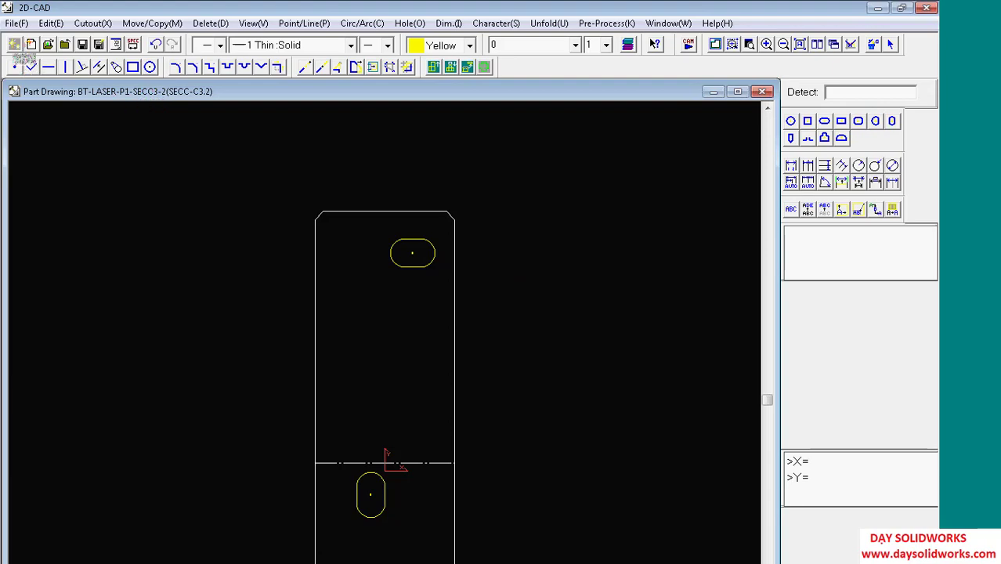
# Step: Save a copy of the part drawing under the part number BT-BEND-P1-SECC3-2
pyautogui.click(17, 23)
pyautogui.click(63, 105)
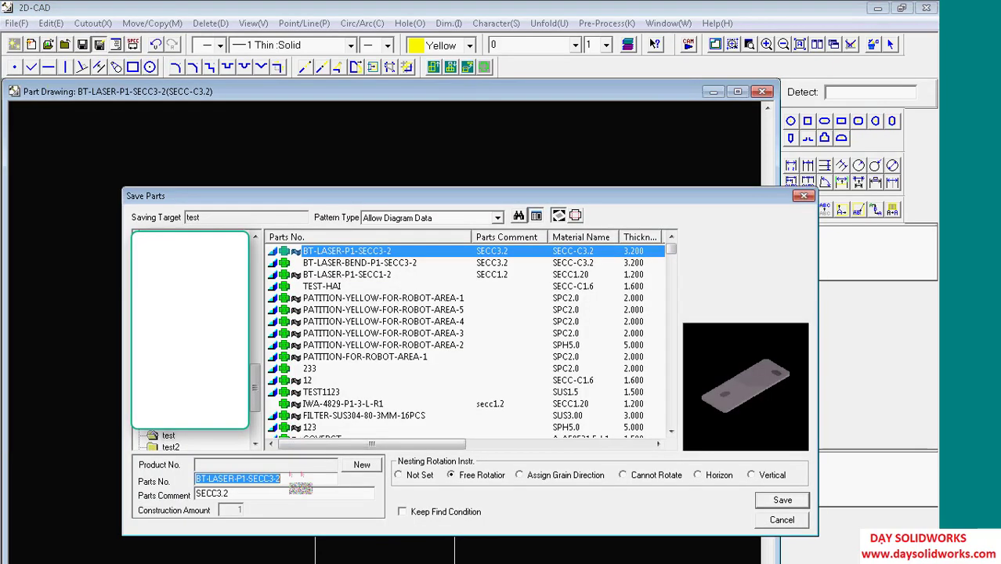
pyautogui.click(233, 480)
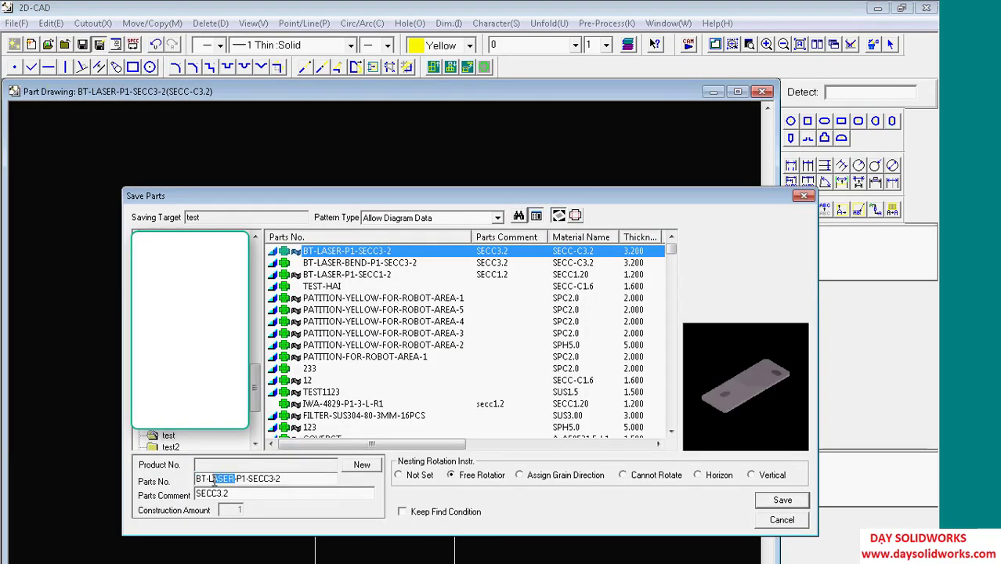
pyautogui.write('BEND')
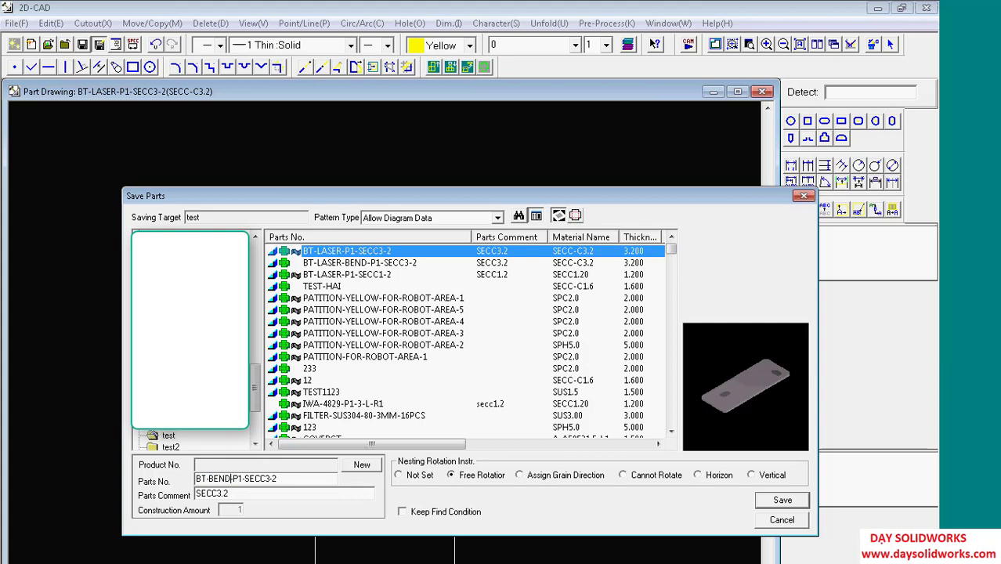
pyautogui.click(782, 501)
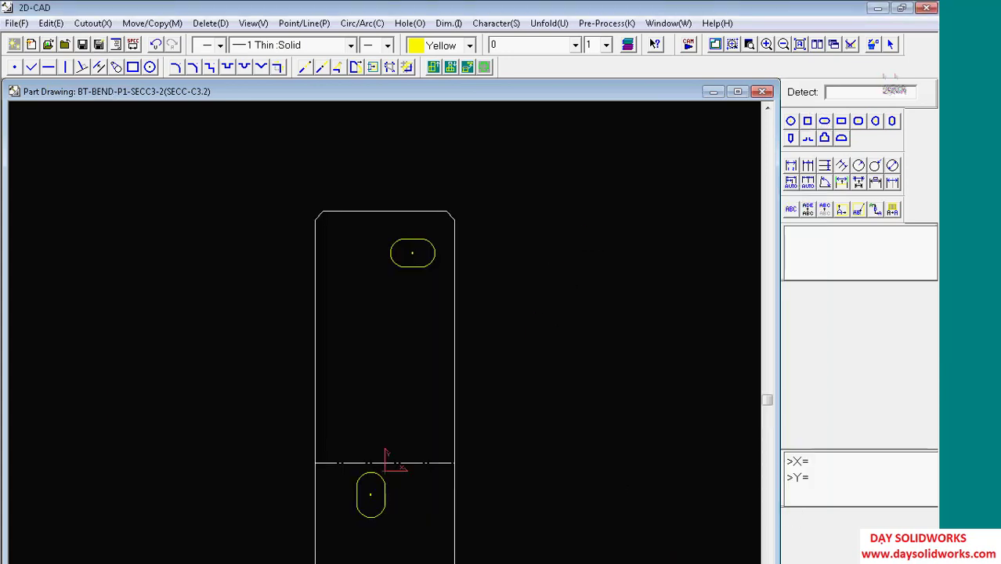
# Step: Change the pen of the horizontal dash-dot bend line across the part to Dims.:Solid
pyautogui.click(890, 45)
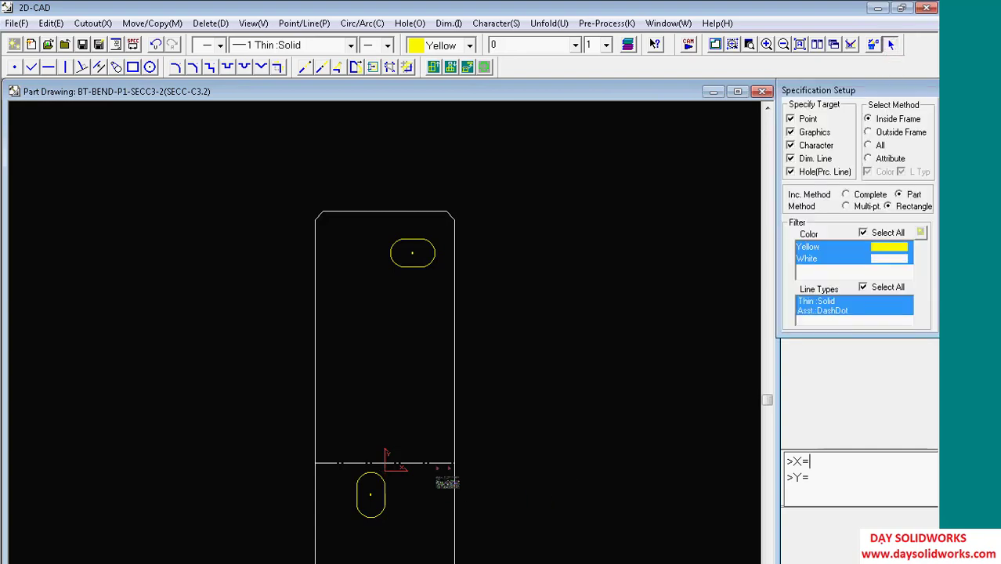
pyautogui.rightClick(432, 466)
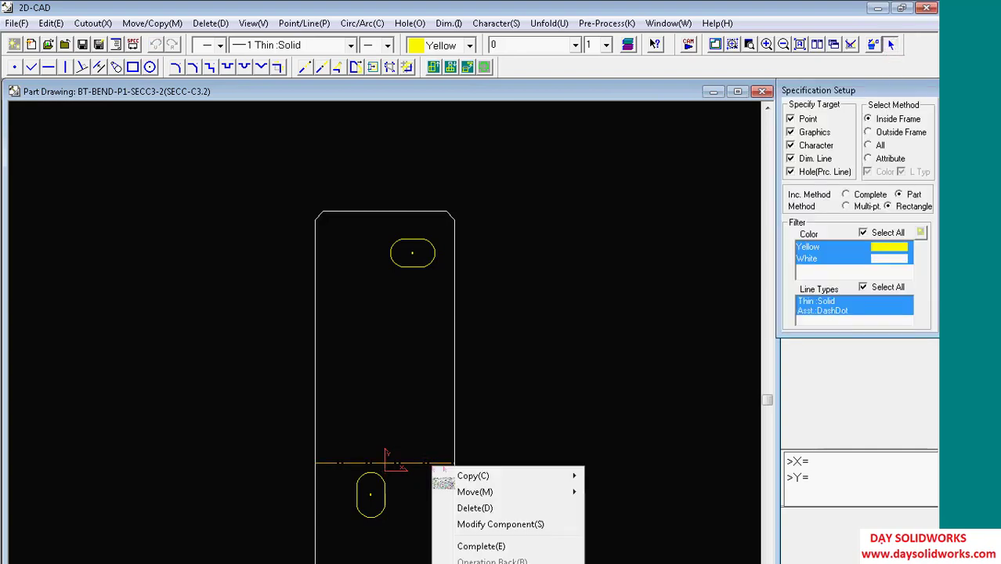
pyautogui.click(495, 525)
pyautogui.click(383, 317)
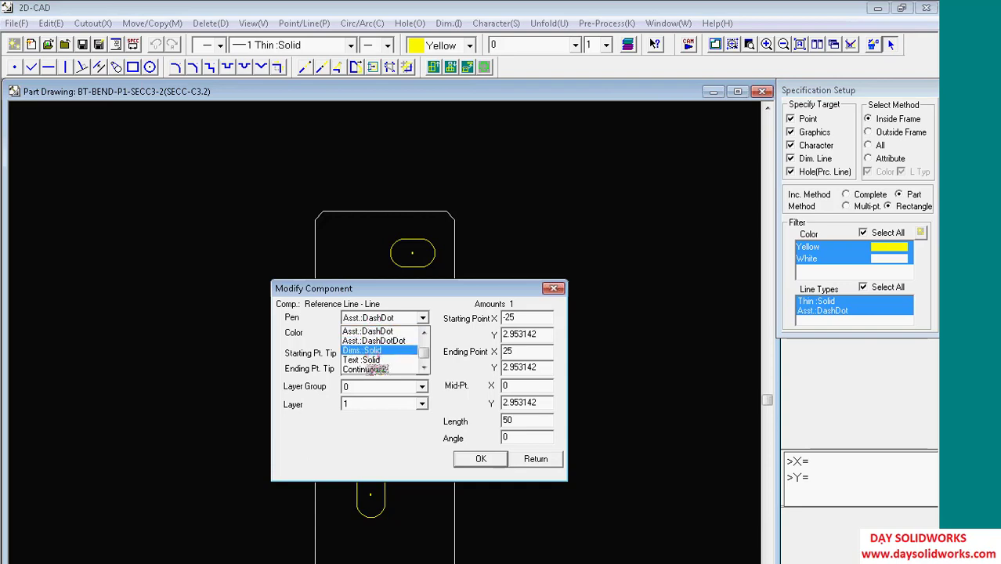
pyautogui.click(369, 350)
pyautogui.click(480, 458)
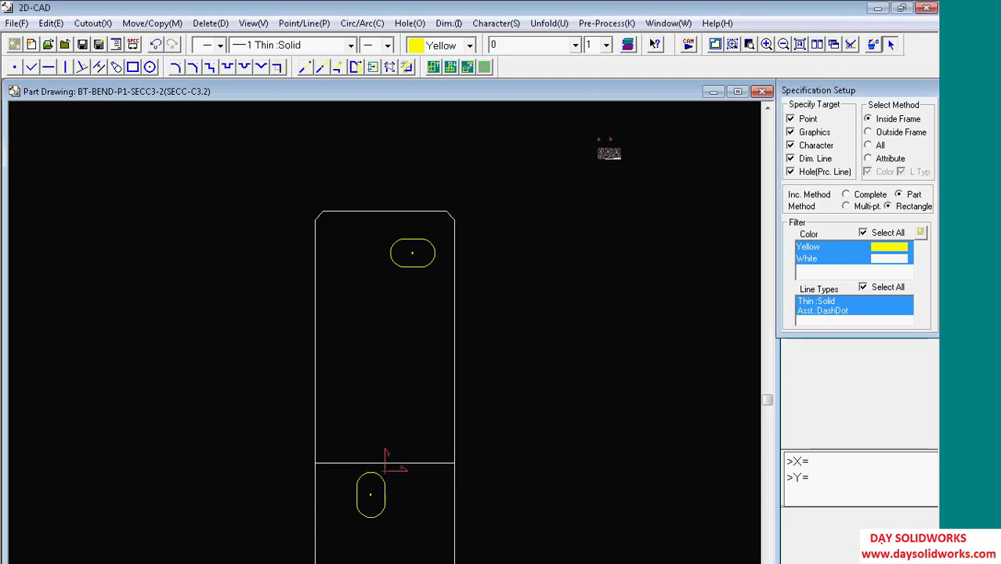
# Step: Merge all faces of the part drawing into an unfold drawing
pyautogui.click(549, 22)
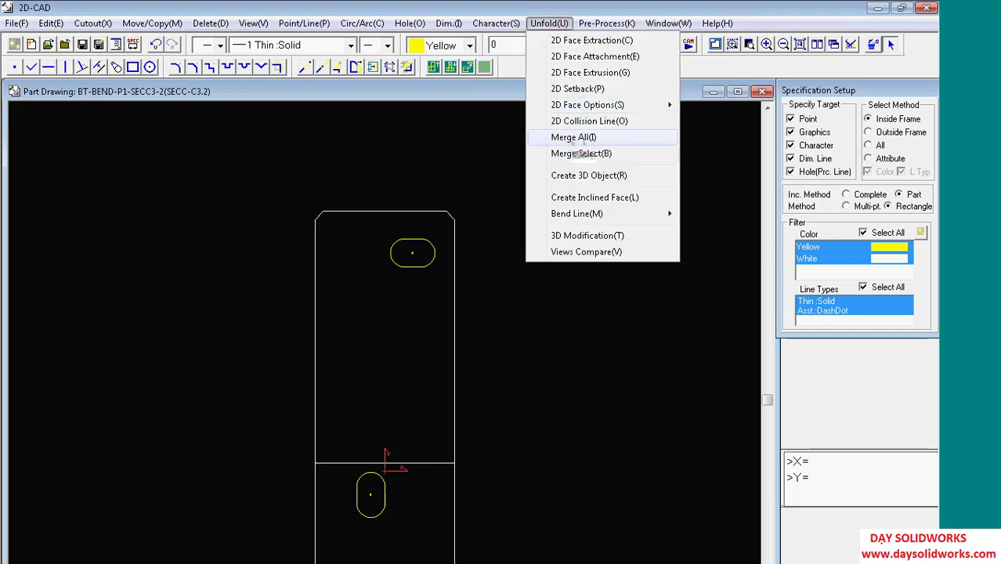
pyautogui.click(573, 137)
pyautogui.click(642, 113)
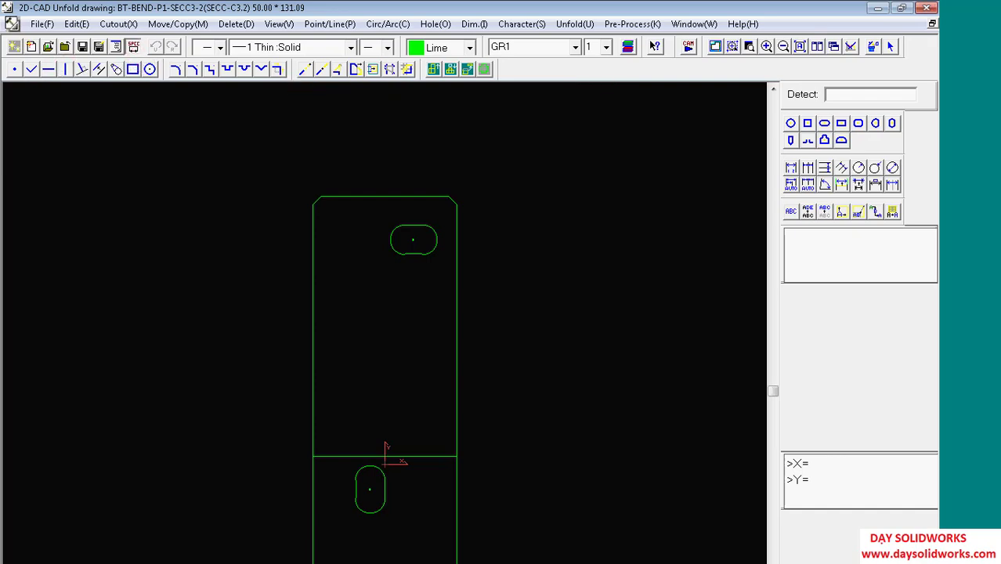
# Step: Assign the material string SECC-C3.2 from the material list to the unfold drawing in its process setup
pyautogui.click(133, 47)
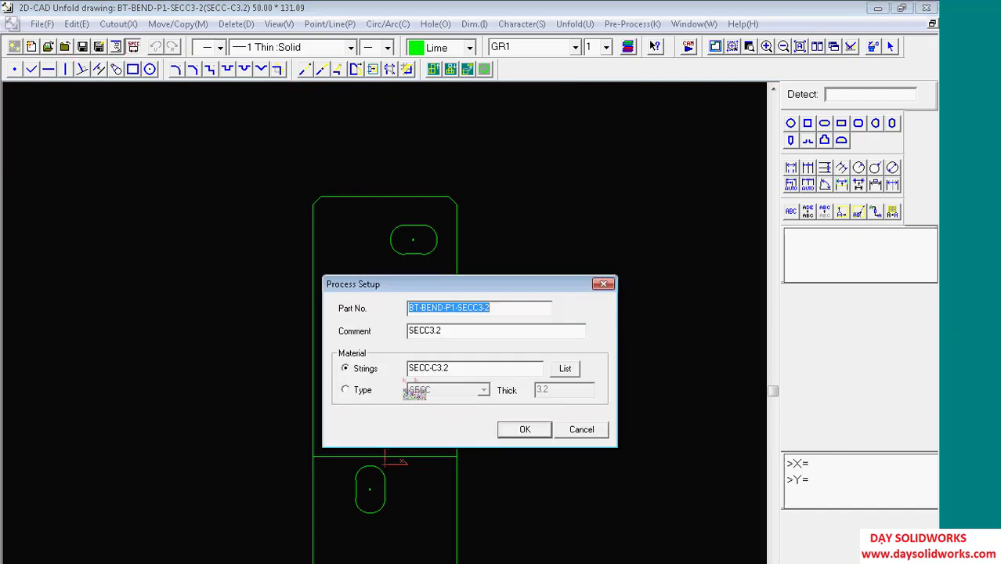
pyautogui.click(443, 330)
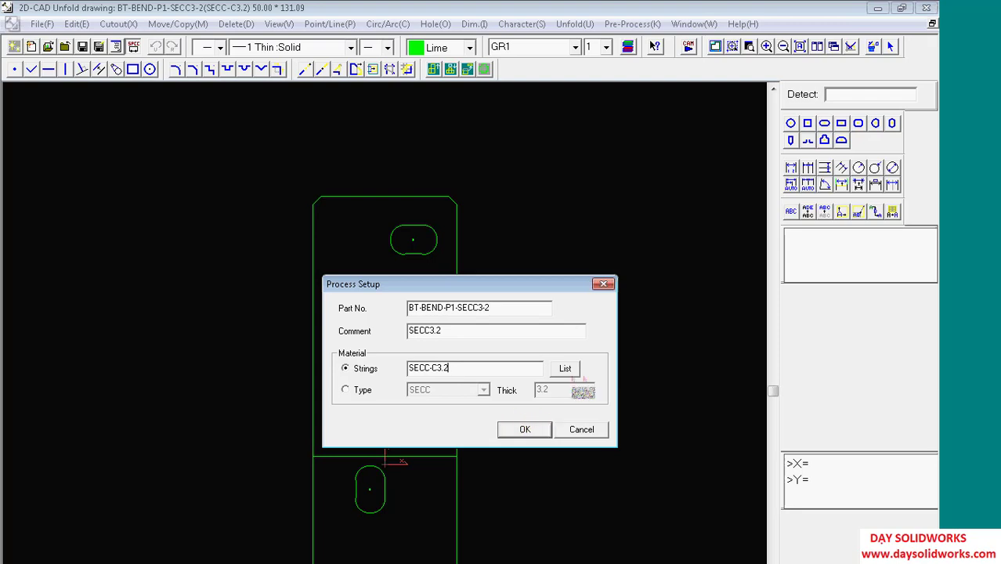
pyautogui.click(569, 370)
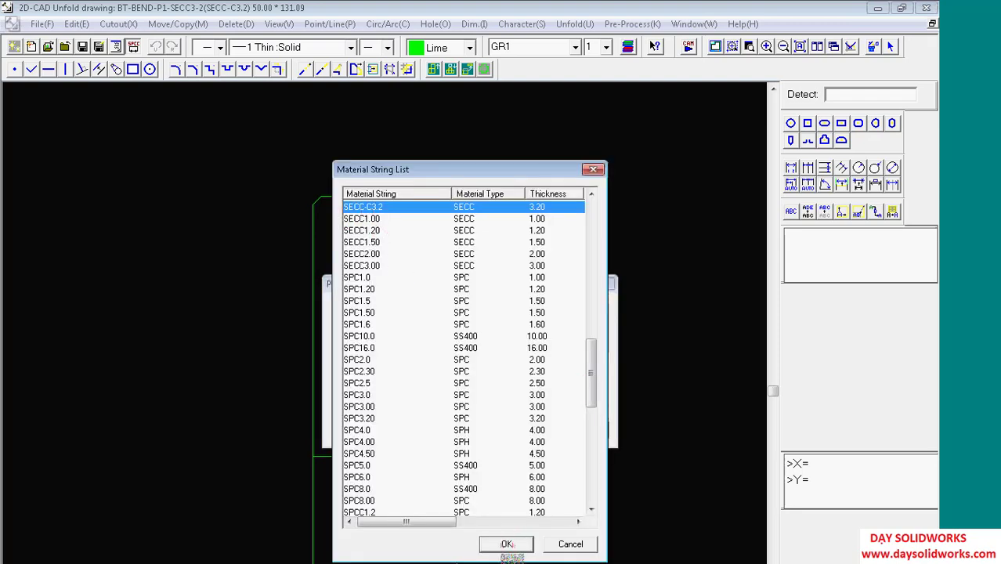
pyautogui.click(505, 543)
pyautogui.click(520, 428)
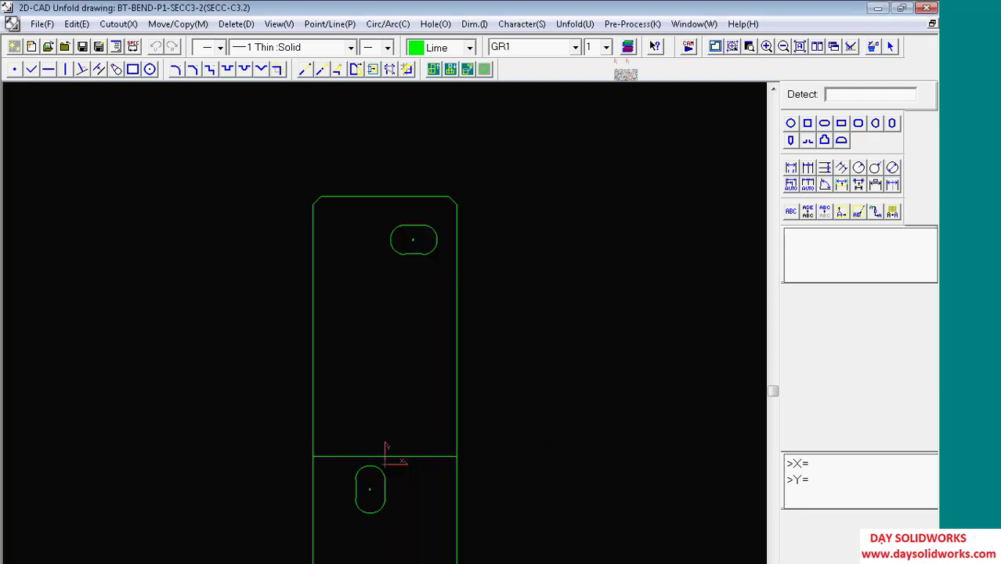
# Step: Define the horizontal line across the unfold as a bend line: 90° angle, V-Air type, V size 20, bend direction Back
pyautogui.click(631, 24)
pyautogui.moveTo(646, 100)
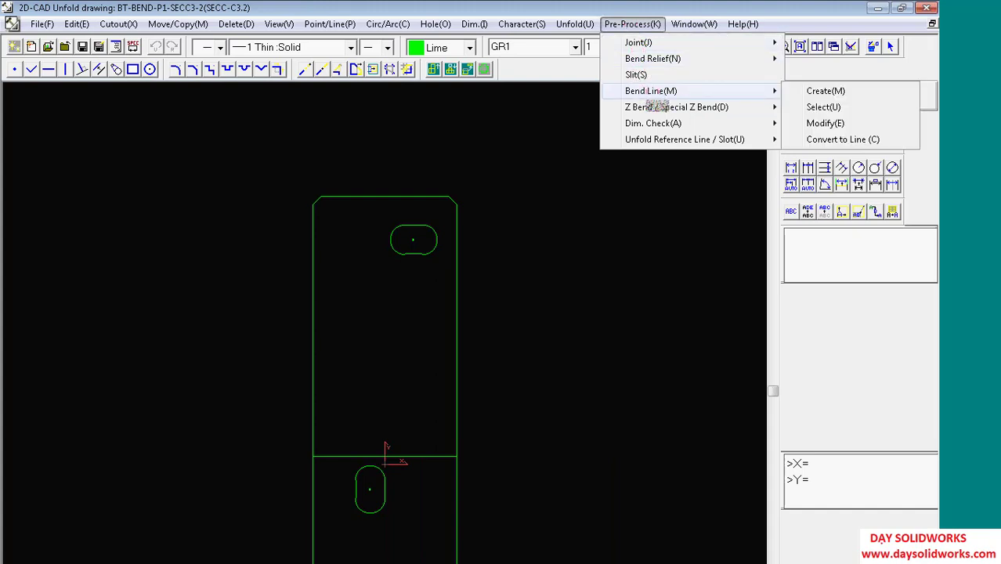
pyautogui.click(844, 110)
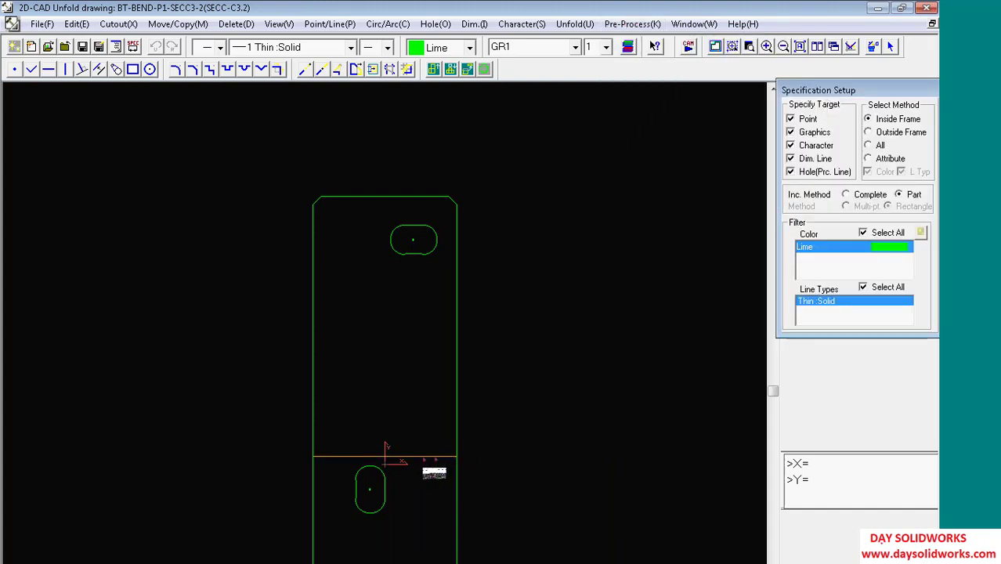
pyautogui.rightClick(423, 458)
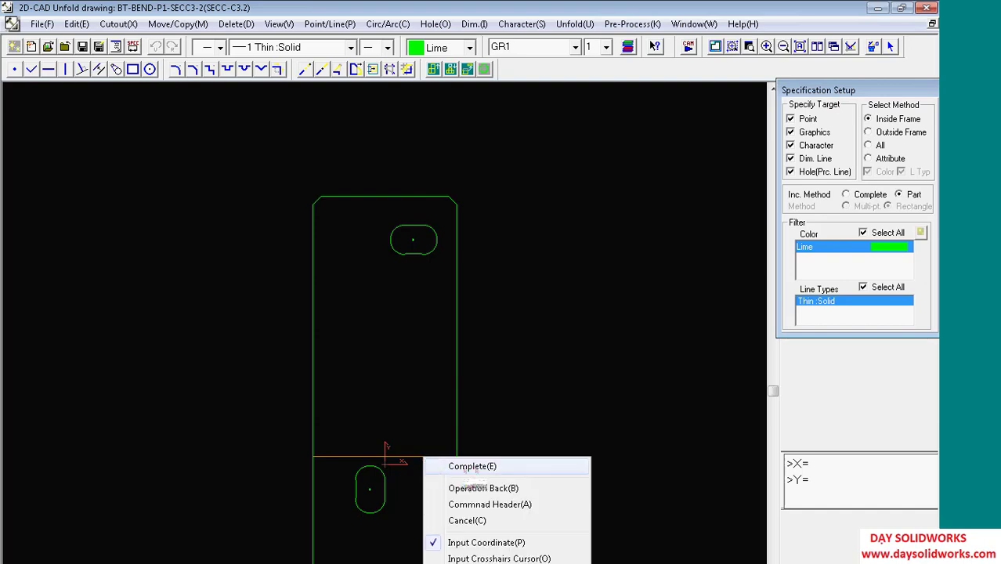
pyautogui.click(472, 467)
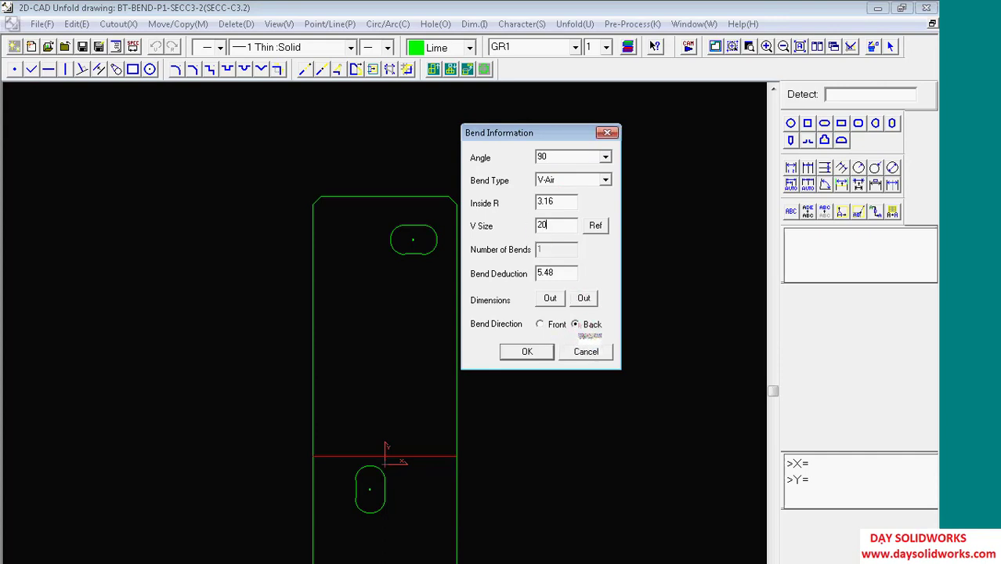
pyautogui.click(539, 352)
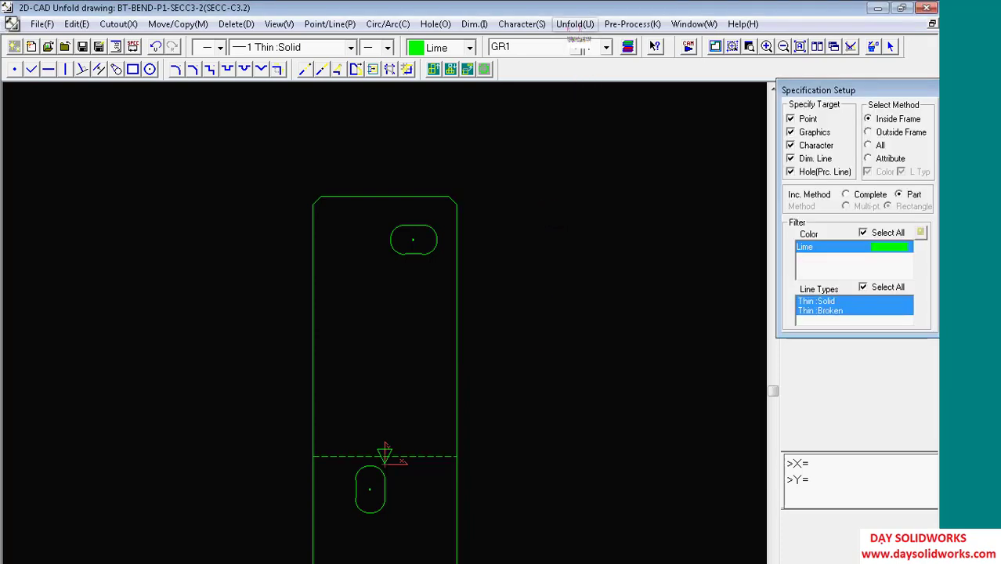
# Step: Create the 3D object of the part, placing its generated view to the right of the part drawing
pyautogui.click(575, 24)
pyautogui.click(618, 182)
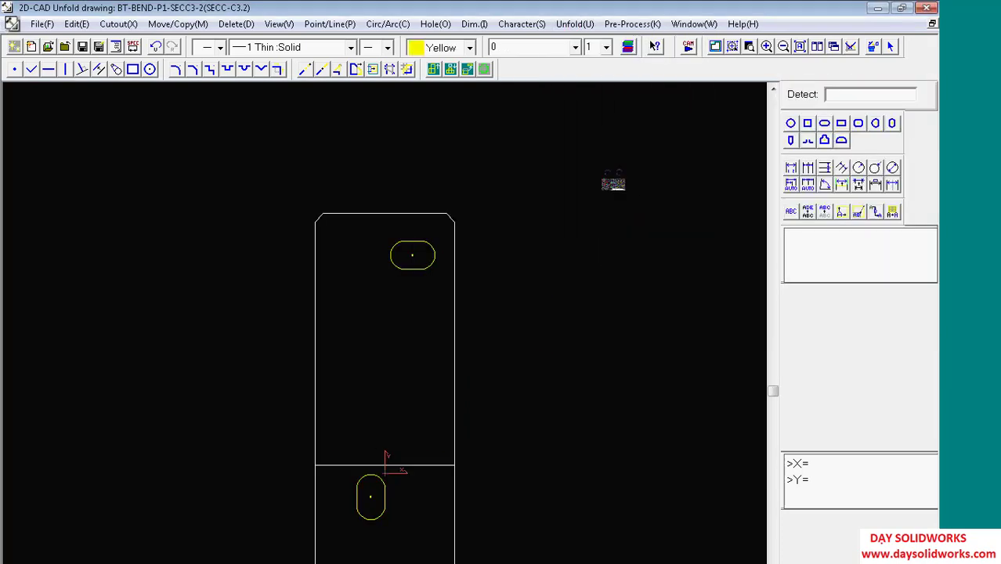
pyautogui.scroll(-2, 508, 531)
pyautogui.click(509, 549)
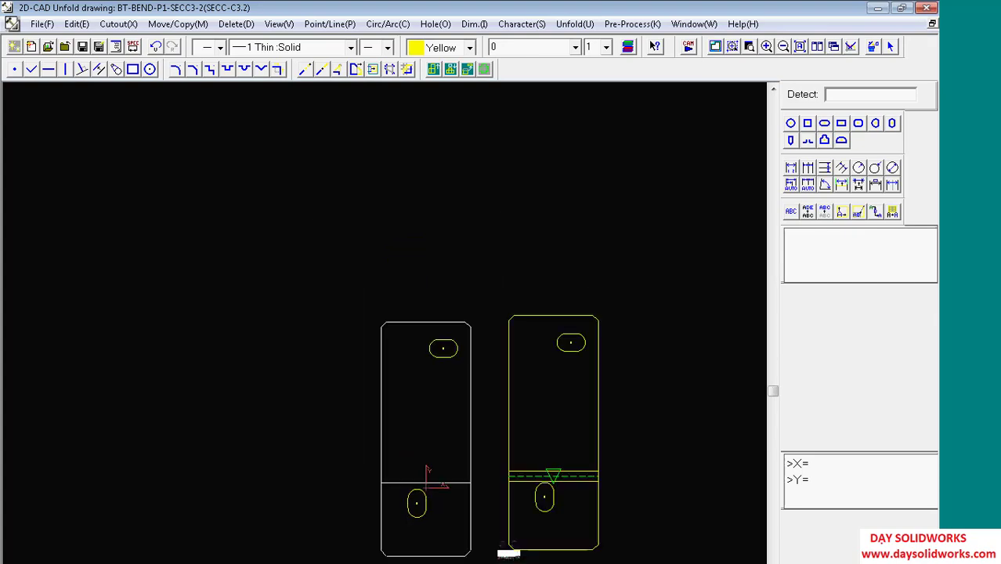
# Step: Open the bent part in 3D Modification, examine its bend and holes, and close the 3D editor
pyautogui.click(574, 23)
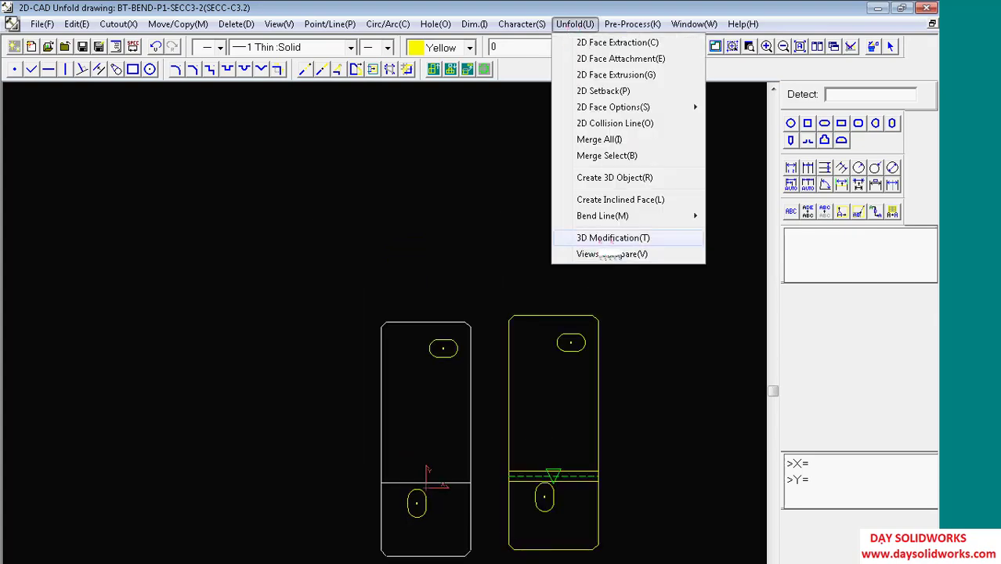
pyautogui.click(612, 237)
pyautogui.moveTo(504, 302); pyautogui.dragTo(466, 326)
pyautogui.scroll(1, 465, 323)
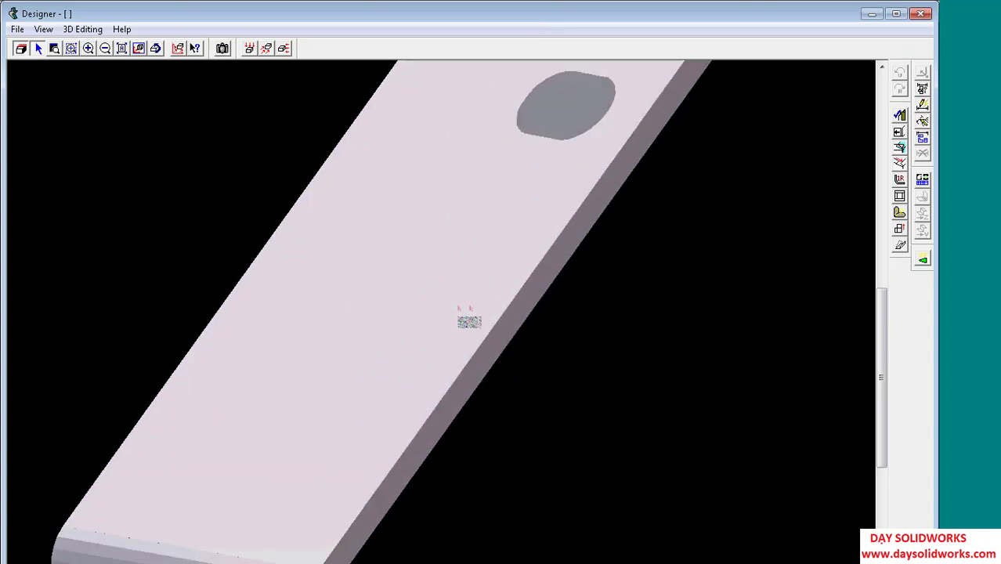
pyautogui.scroll(-2, 472, 315)
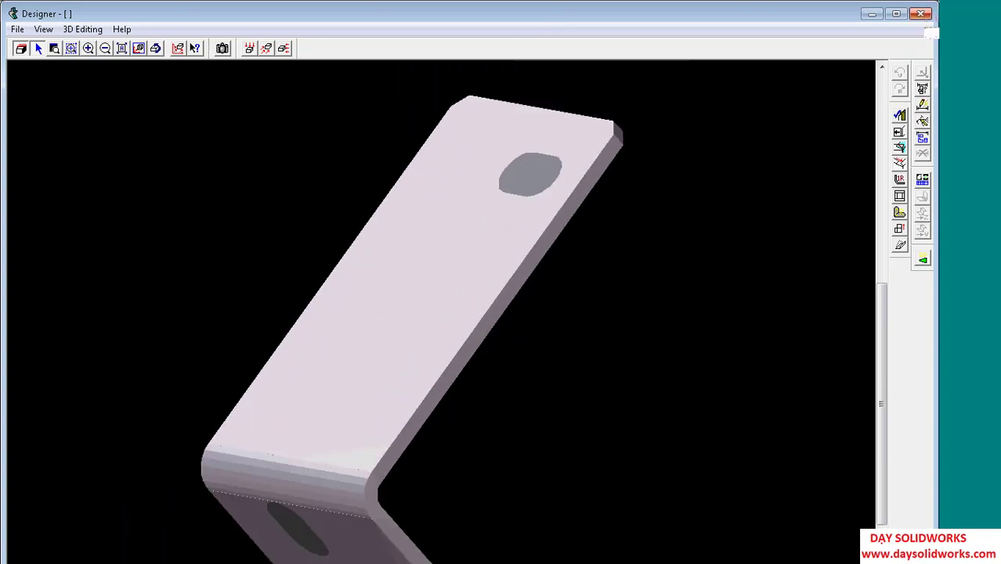
pyautogui.click(920, 13)
pyautogui.click(407, 384)
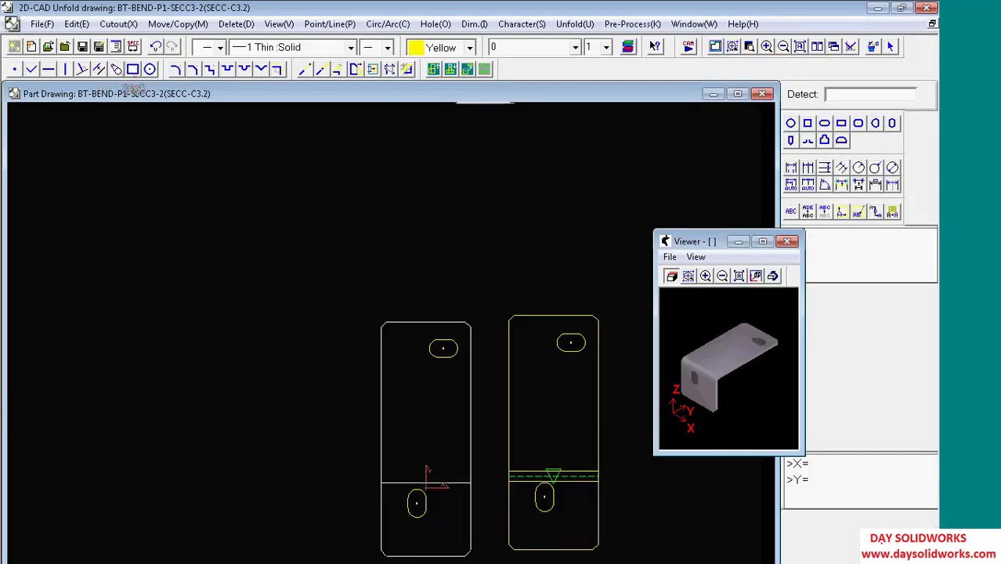
# Step: Close the part drawing and unfold drawing, saving BT-BEND-P1-SECC3-2, and exit 2D-CAD to return to DataManager
pyautogui.click(762, 93)
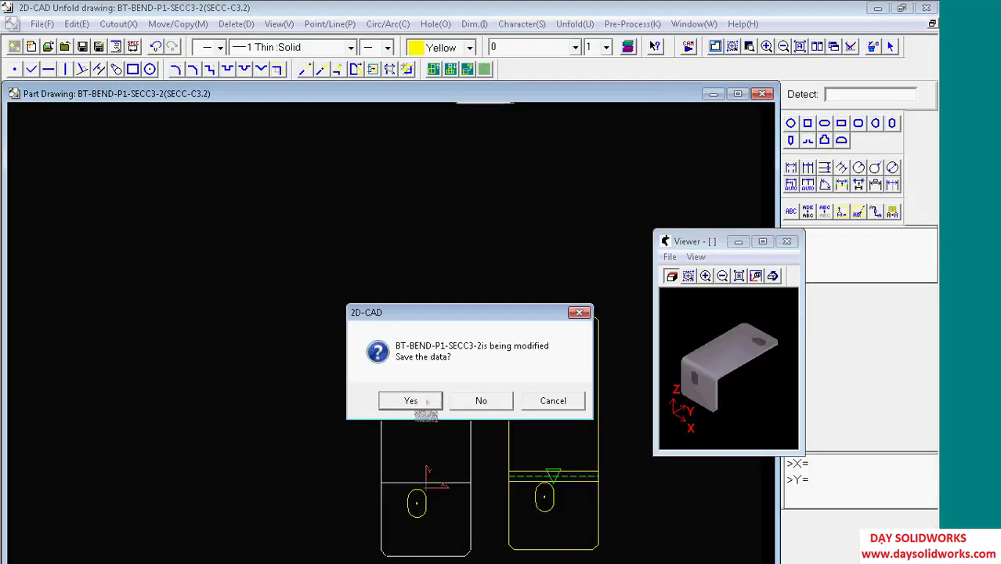
pyautogui.click(426, 401)
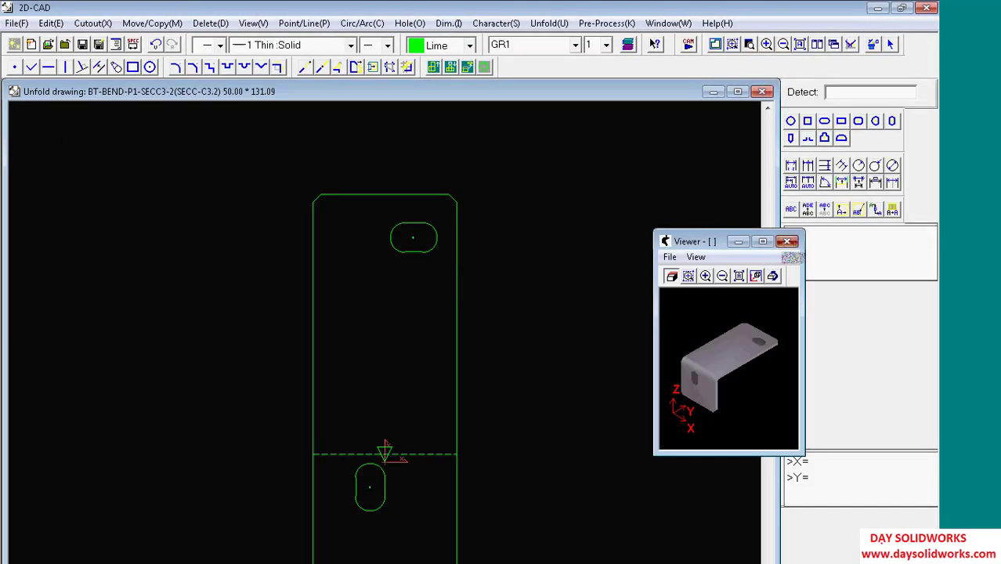
pyautogui.click(761, 92)
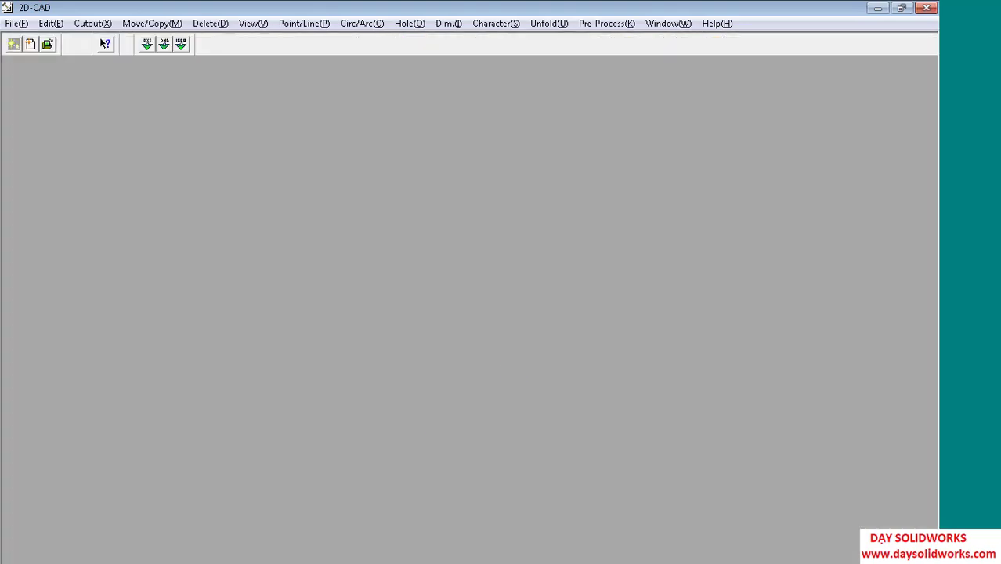
pyautogui.click(925, 8)
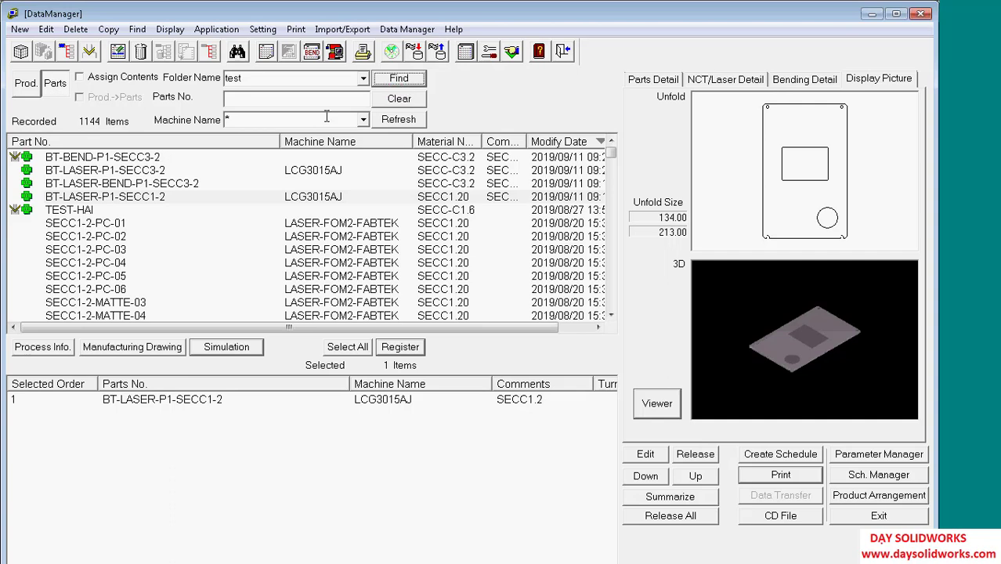
# Step: Cancel all current part selections and register BT-BEND-P1-SECC3-2 in the selection list instead
pyautogui.rightClick(205, 429)
pyautogui.click(236, 475)
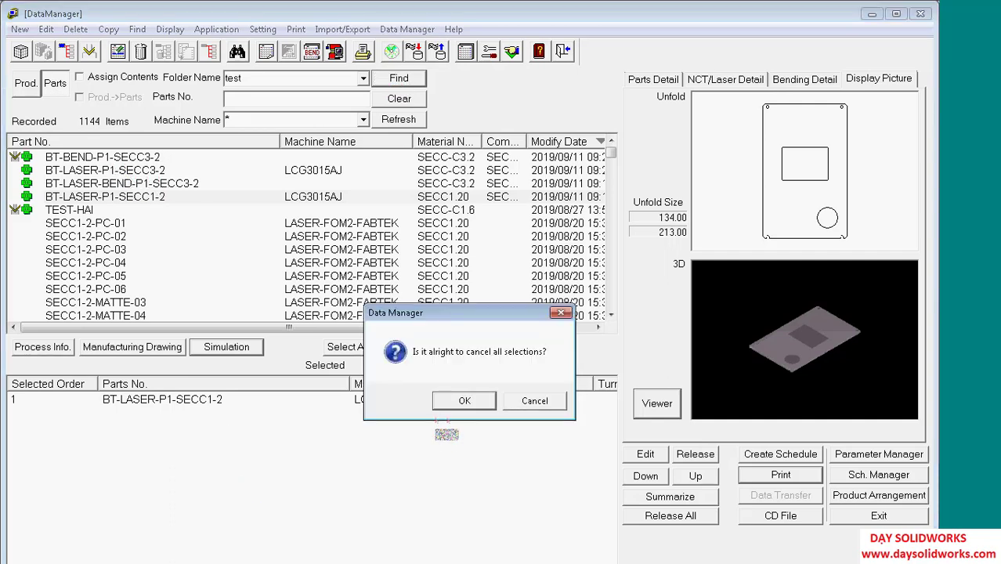
pyautogui.click(462, 400)
pyautogui.click(98, 159)
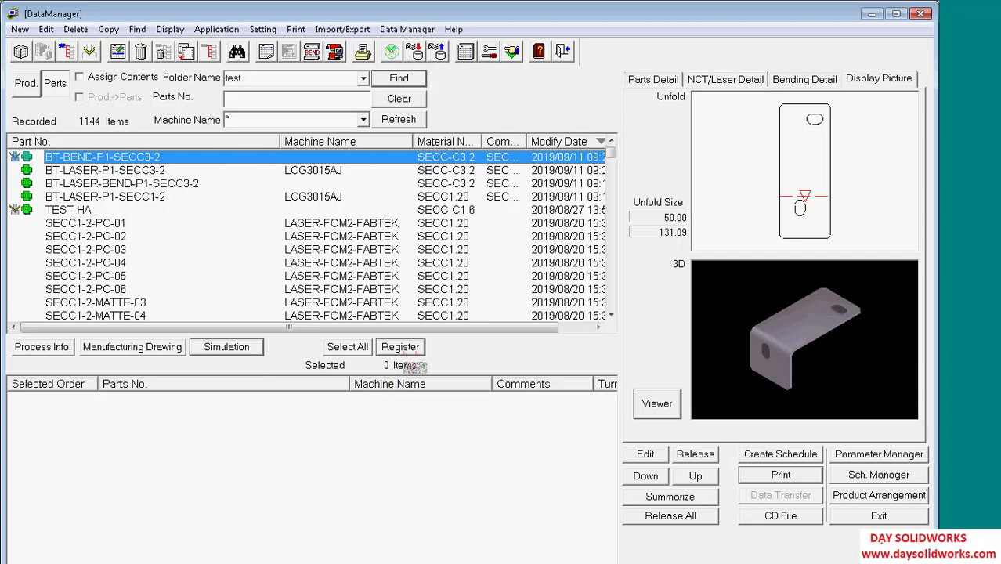
pyautogui.click(400, 347)
# Step: Load the registered part BT-BEND-P1-SECC3-2 into Dr.ABE_Bend and open it for manual bend programming in BendCAM
pyautogui.click(174, 410)
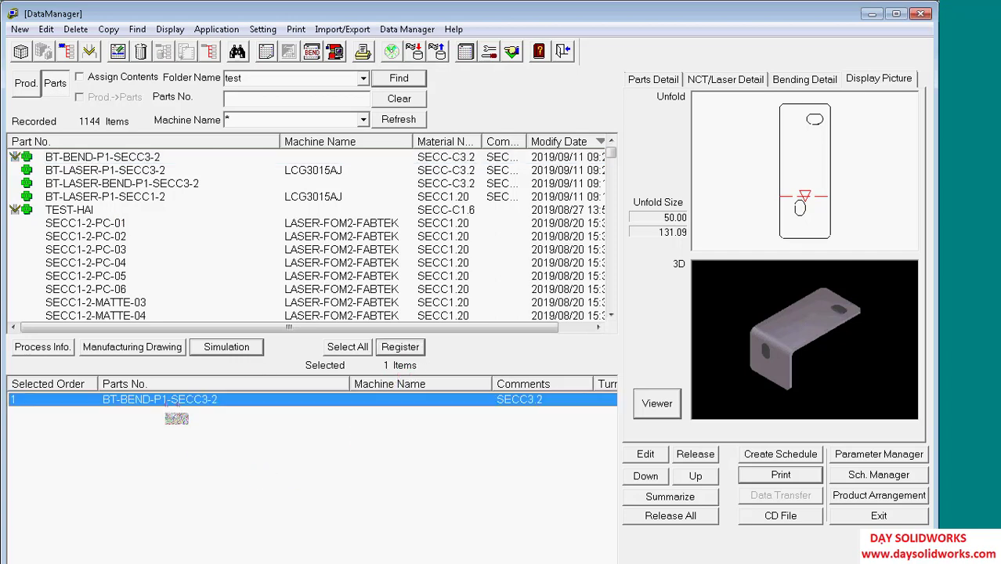
pyautogui.click(335, 52)
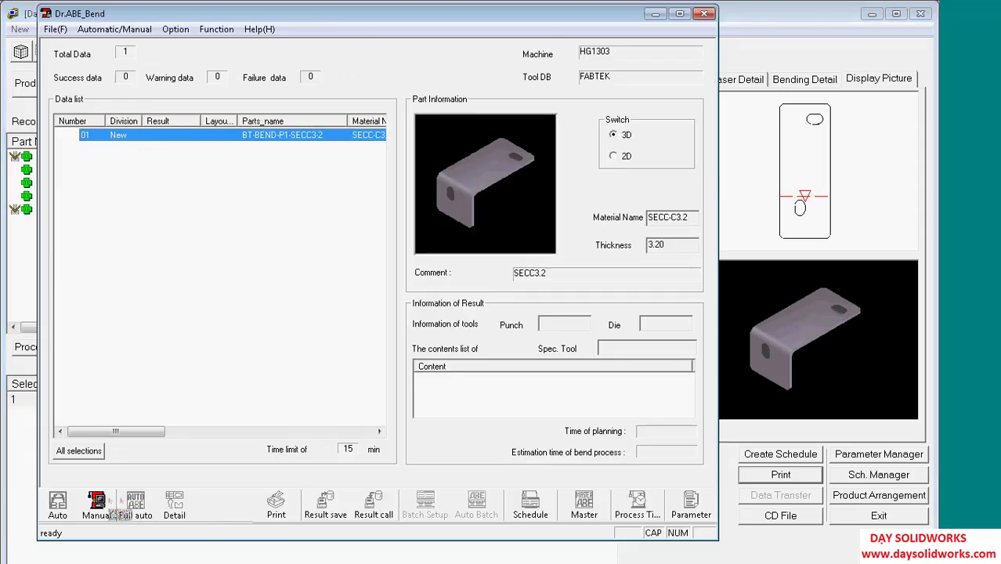
pyautogui.click(96, 503)
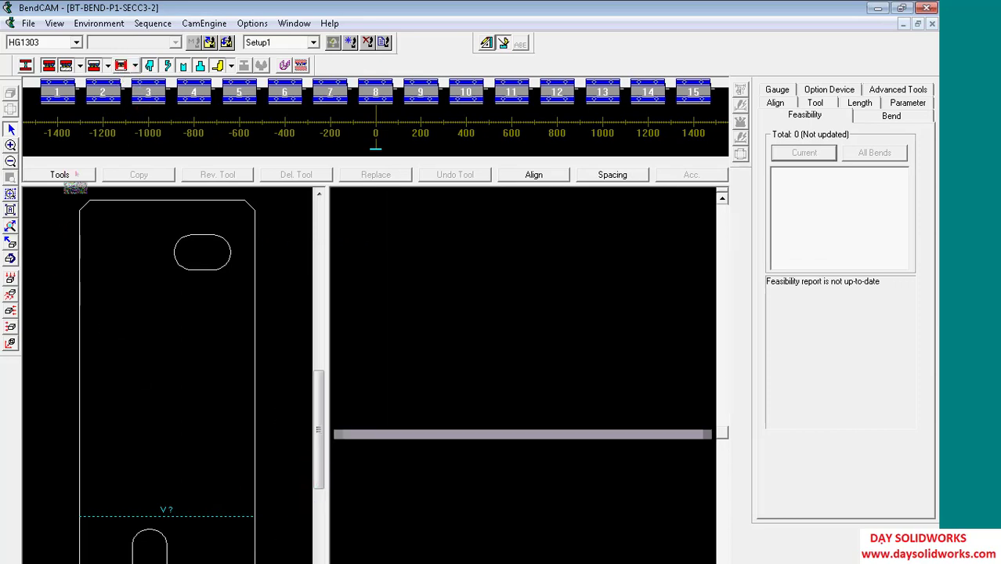
# Step: Add the Amada die 979561 with V-size 20 and length 510 to the tool layout, keeping Auto Screening on
pyautogui.click(60, 174)
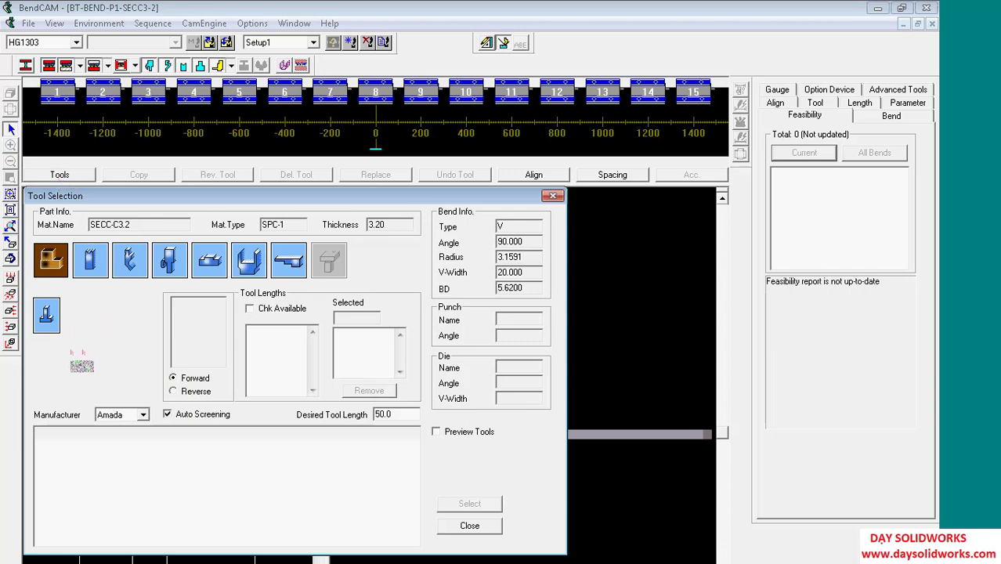
pyautogui.click(94, 270)
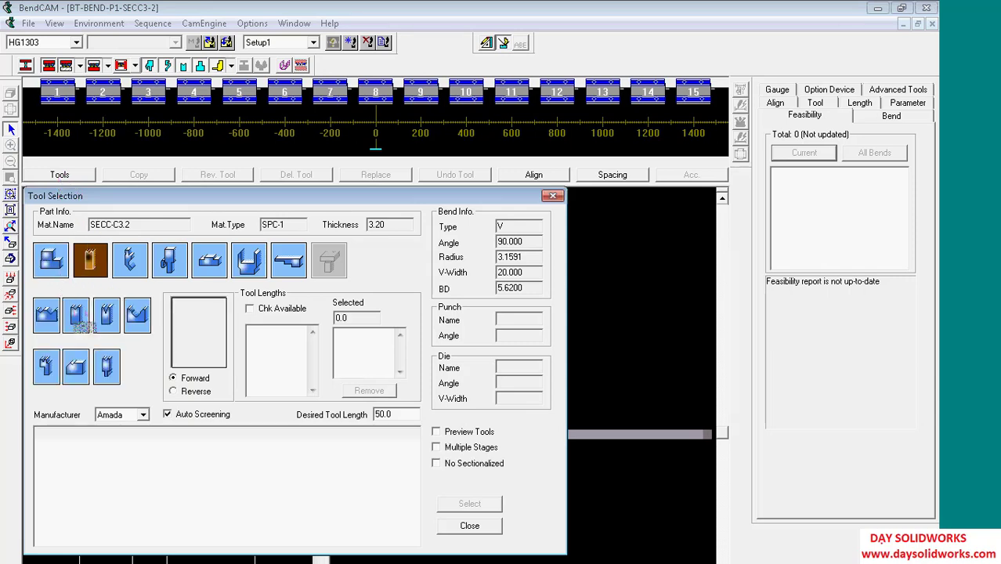
pyautogui.click(78, 324)
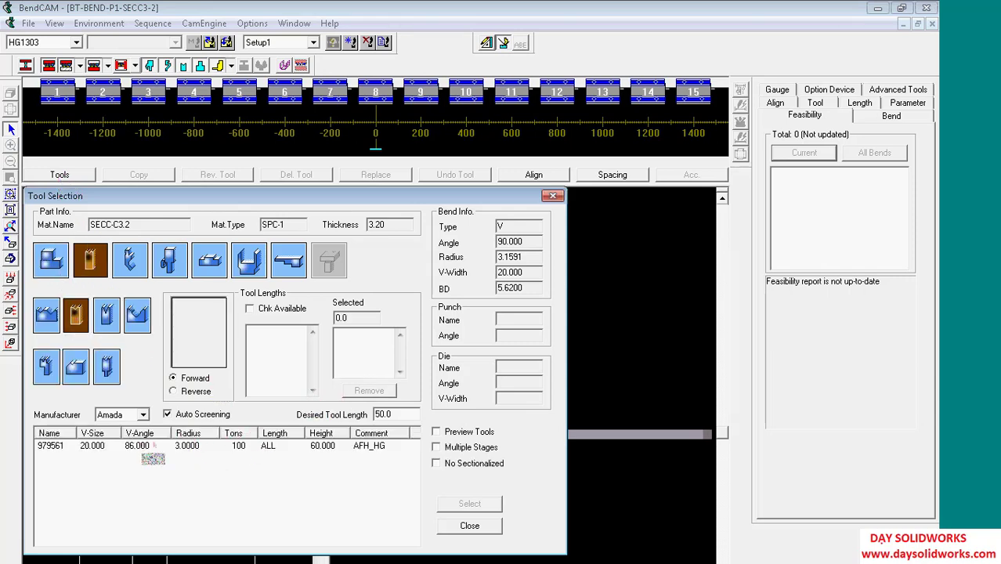
pyautogui.click(168, 415)
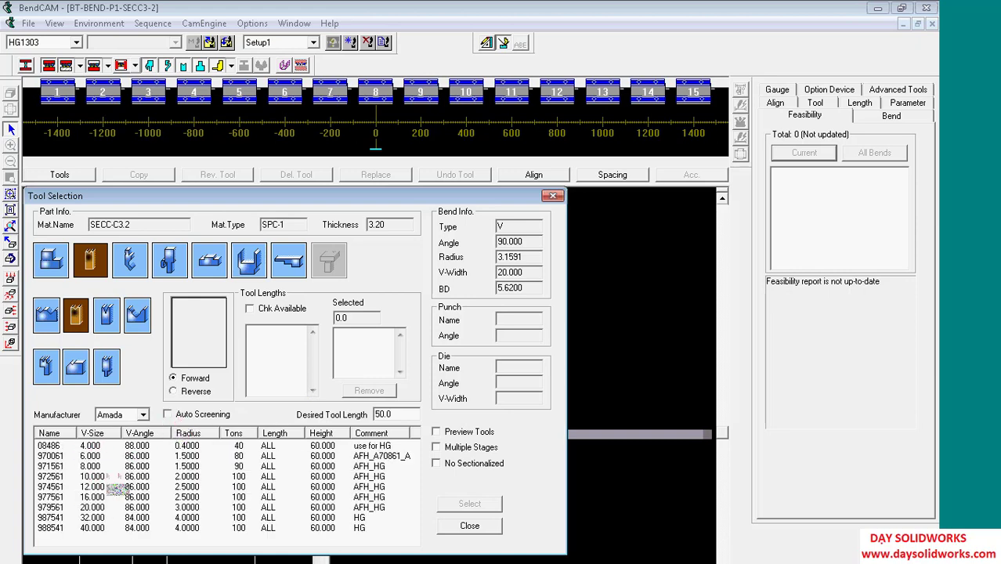
pyautogui.click(167, 414)
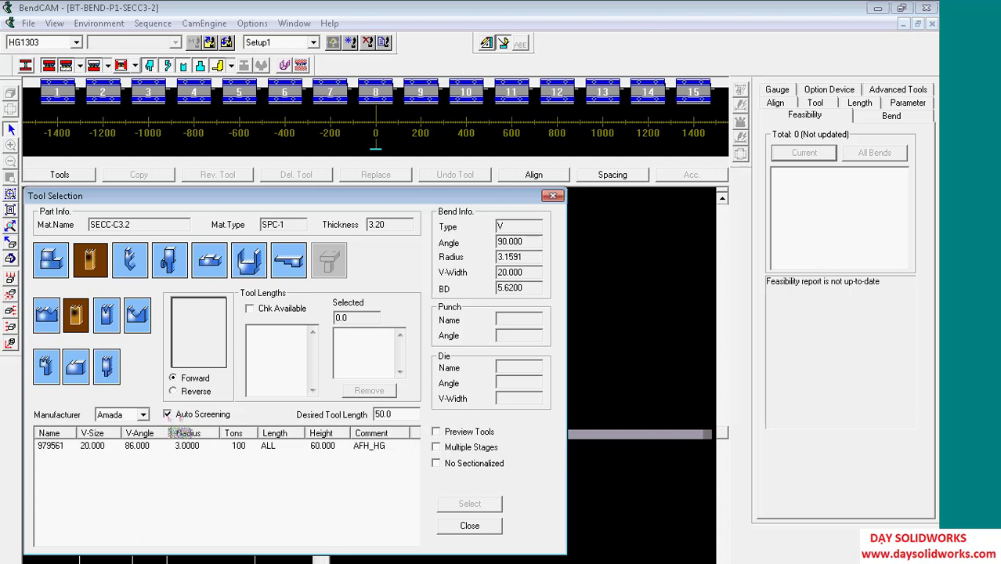
pyautogui.click(102, 446)
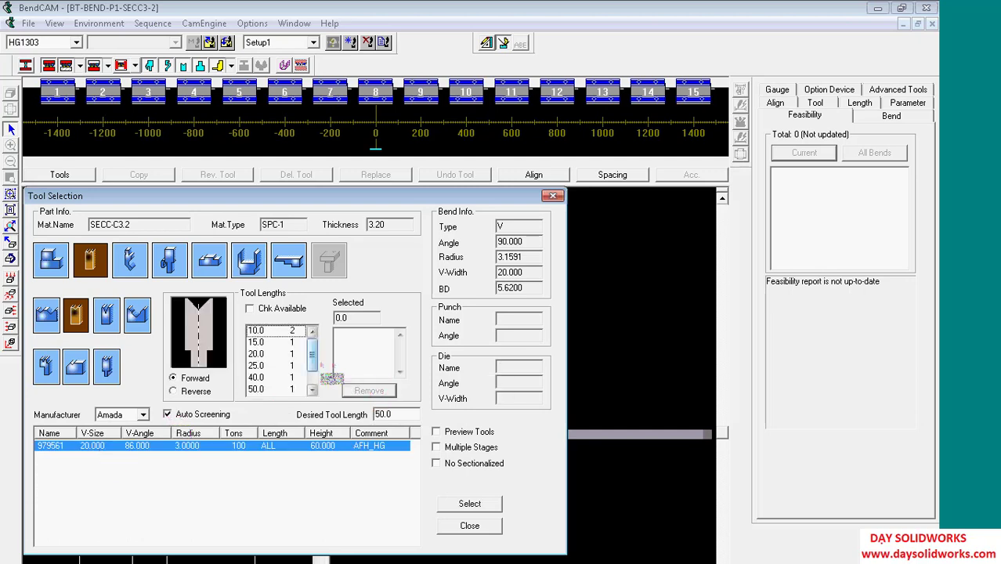
pyautogui.scroll(-2, 312, 372)
pyautogui.click(270, 389)
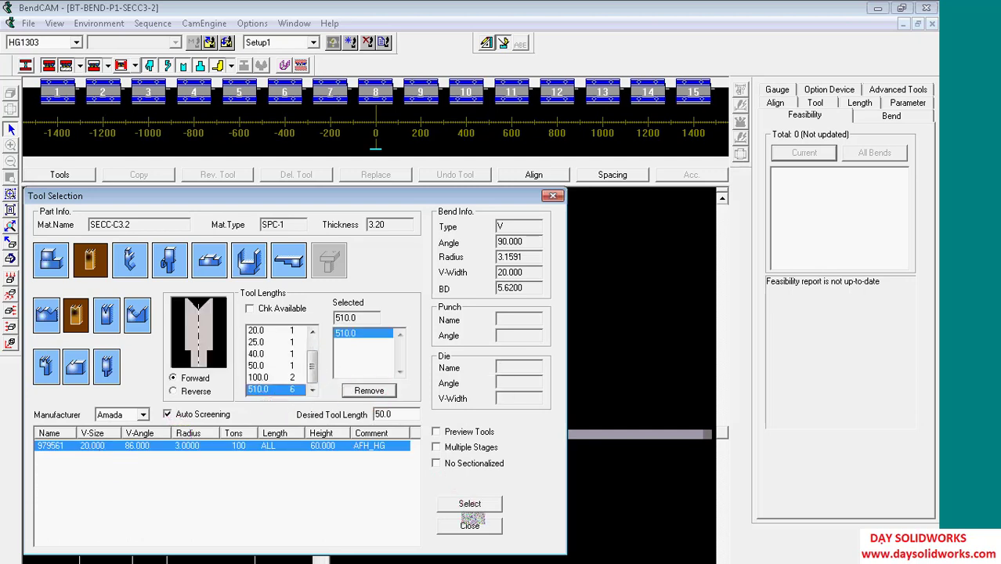
pyautogui.click(470, 506)
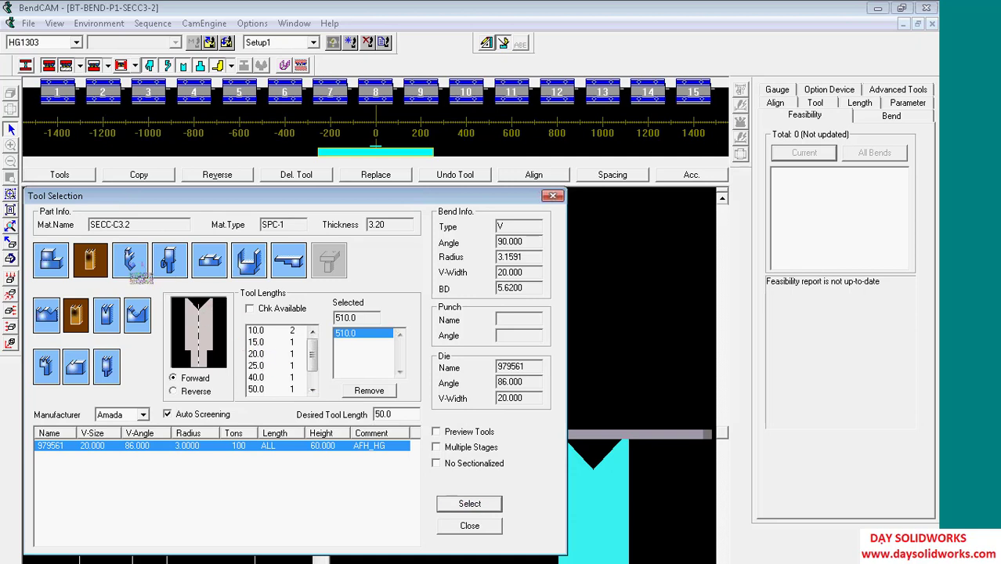
# Step: Add the Amada punch 947561 with length 510 to the tool layout, keeping Auto Screening on
pyautogui.click(136, 271)
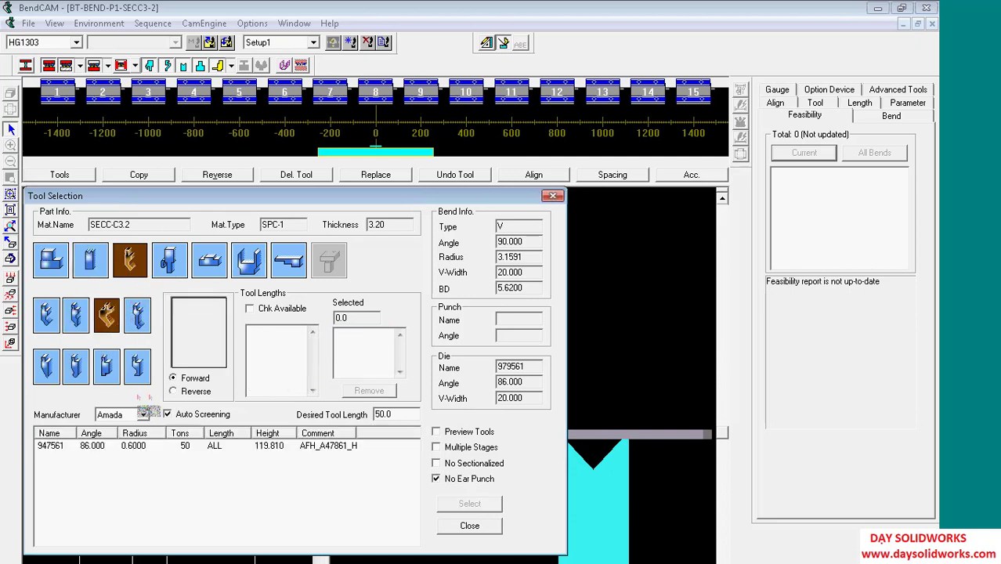
pyautogui.click(167, 414)
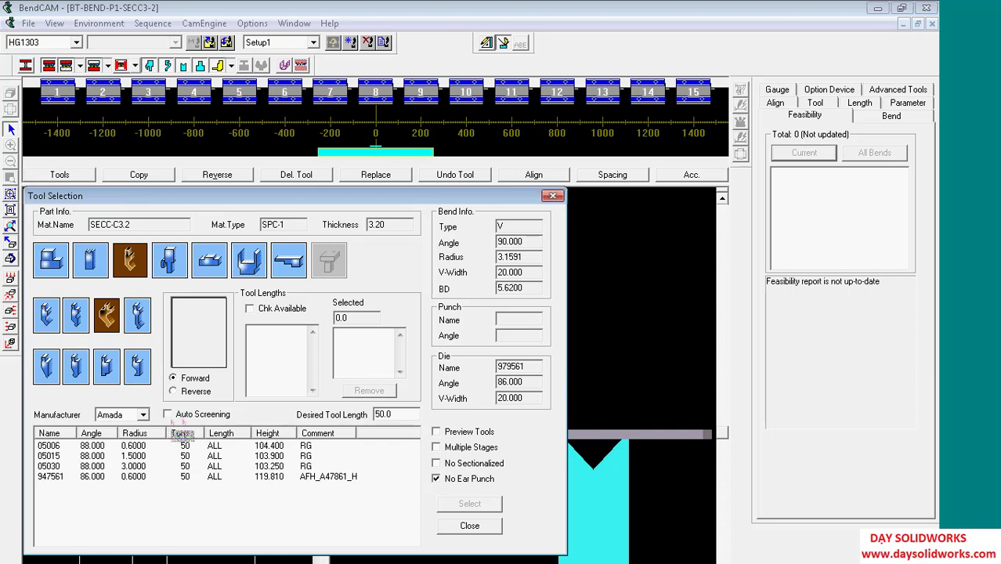
pyautogui.click(138, 447)
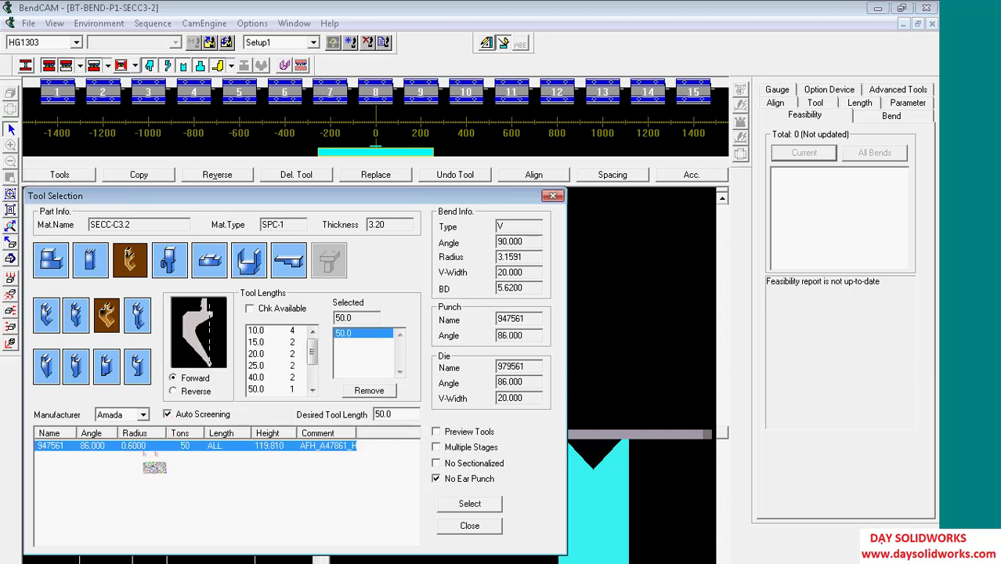
pyautogui.scroll(-2, 311, 368)
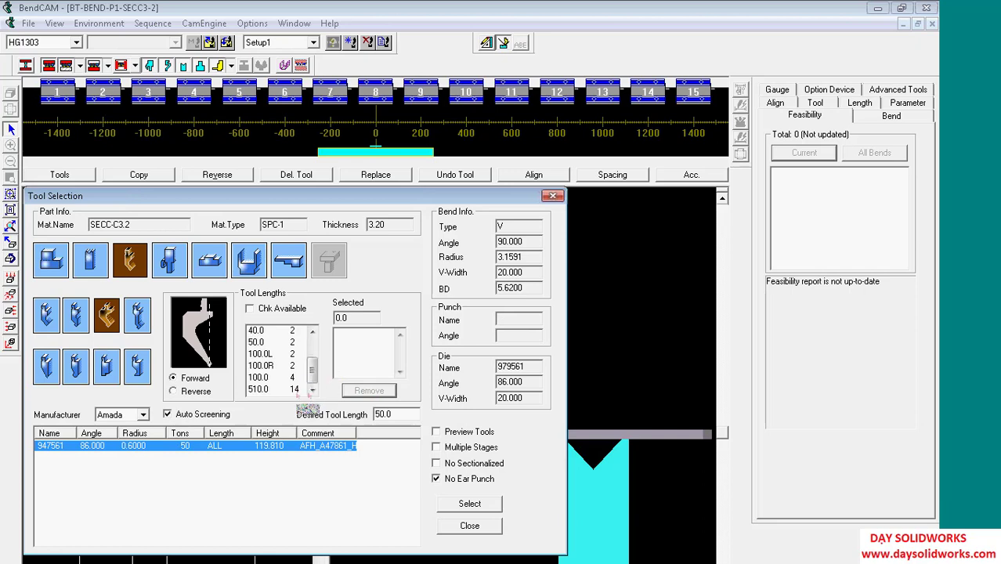
pyautogui.doubleClick(266, 390)
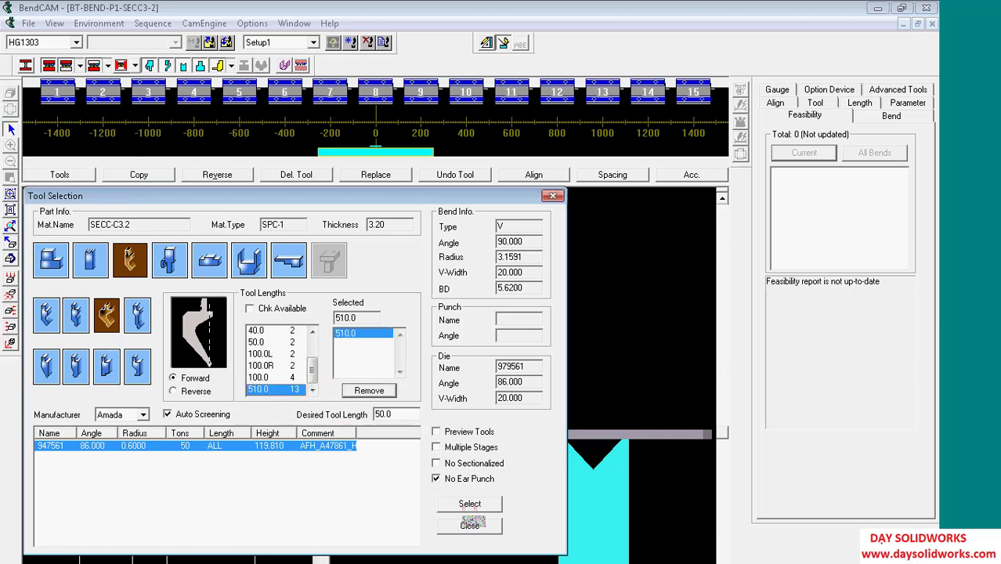
pyautogui.click(470, 503)
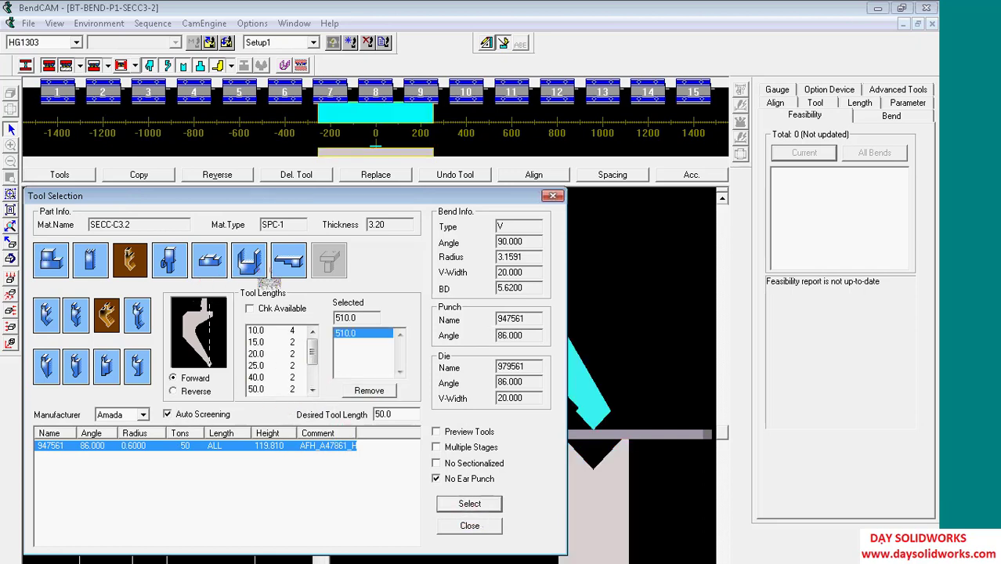
# Step: Add the reversible die holder 08150 with length 840 to the tool layout and close the tool selection
pyautogui.click(291, 271)
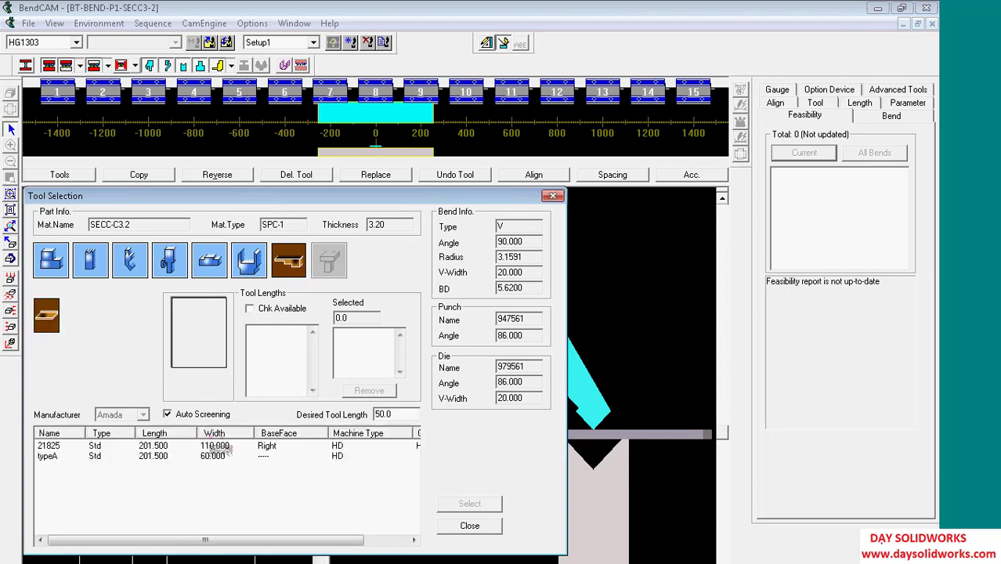
pyautogui.click(215, 446)
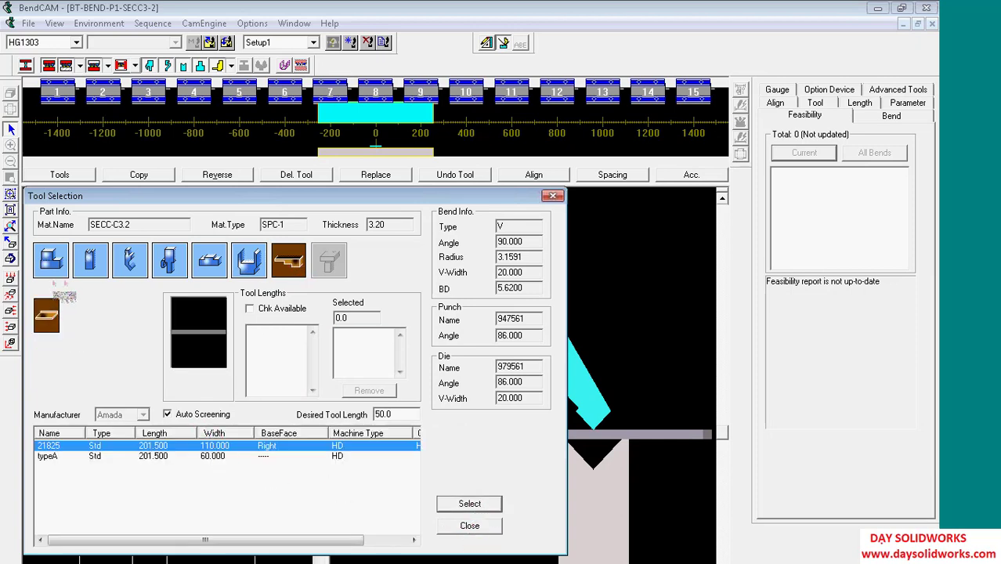
pyautogui.click(53, 268)
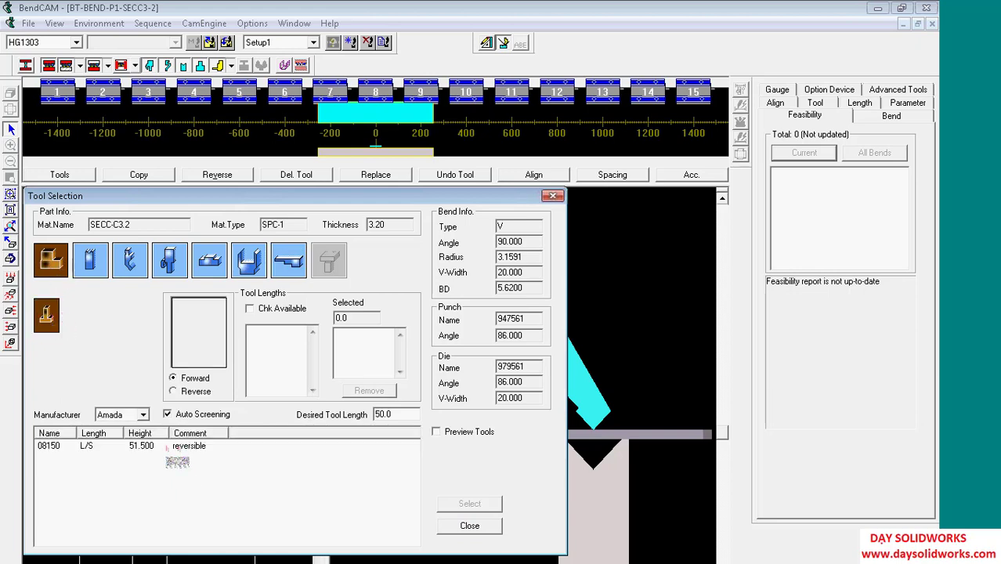
pyautogui.click(176, 447)
pyautogui.click(368, 390)
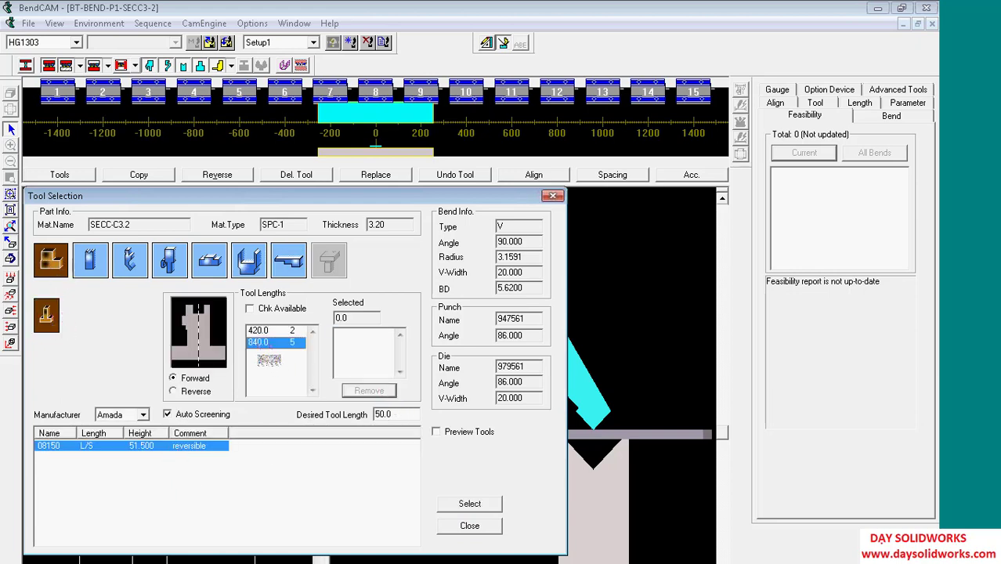
pyautogui.doubleClick(266, 342)
pyautogui.click(486, 504)
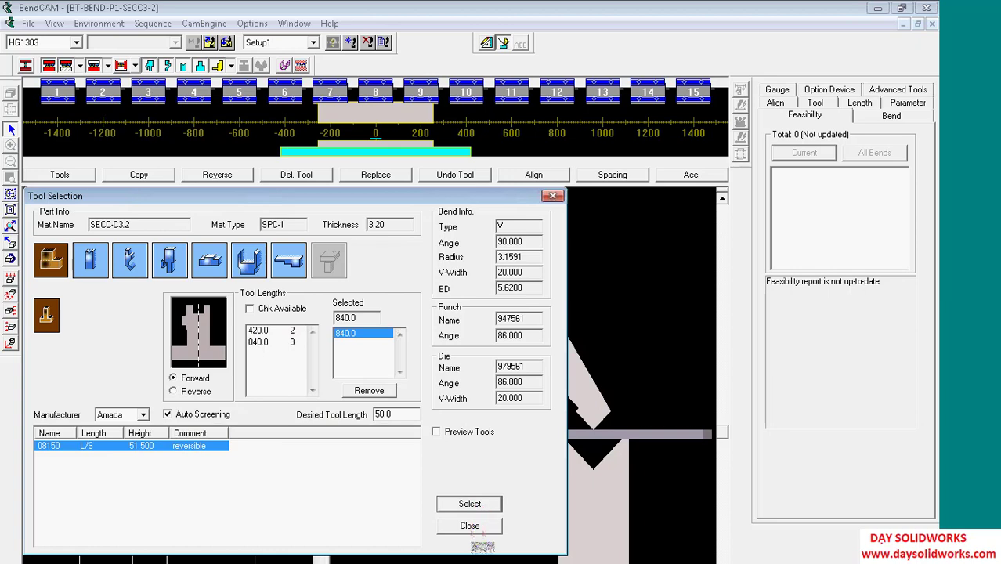
pyautogui.click(476, 525)
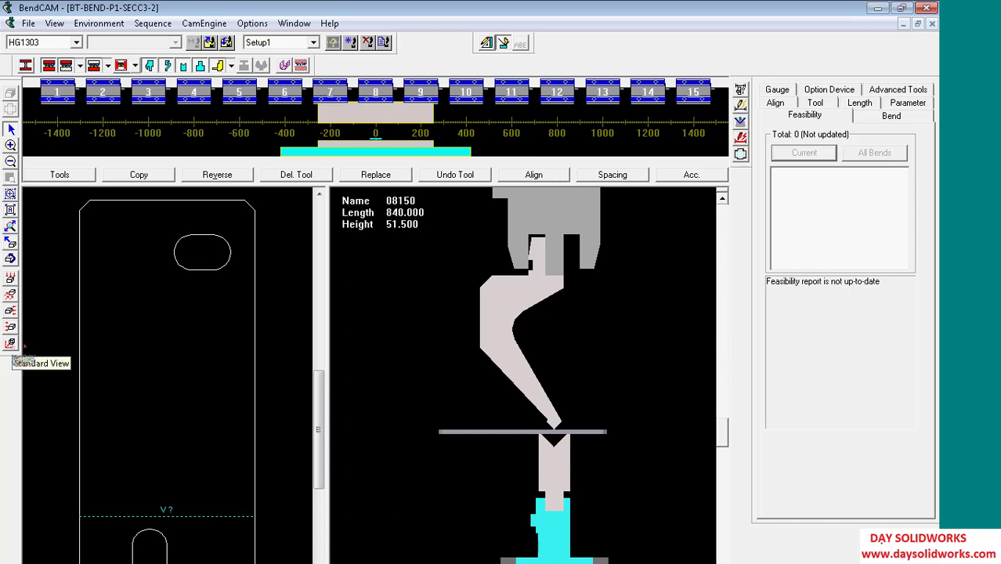
# Step: Show the complete tooling from the side and assign the part's V bend line as bend 1
pyautogui.click(11, 327)
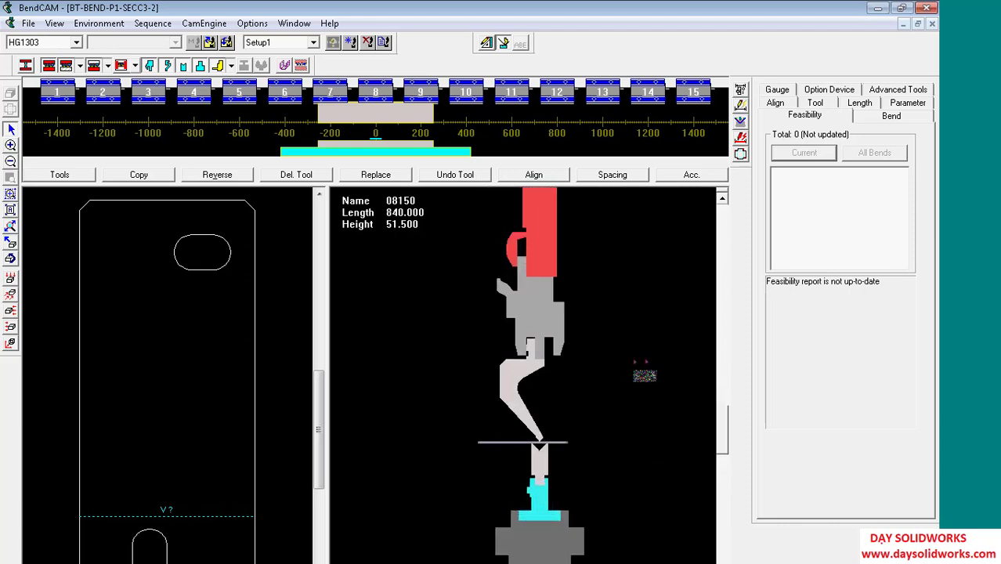
pyautogui.scroll(2, 645, 370)
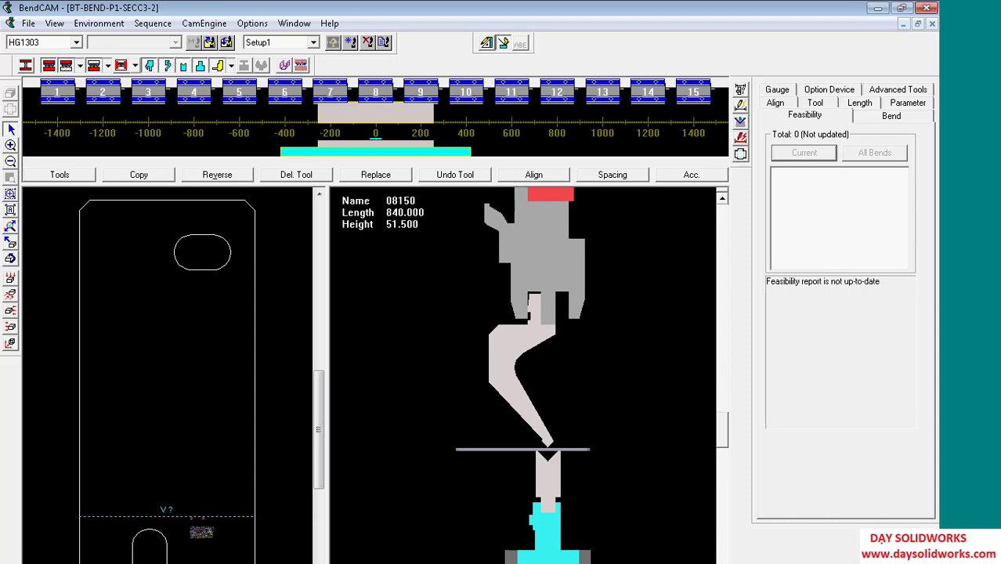
pyautogui.click(194, 518)
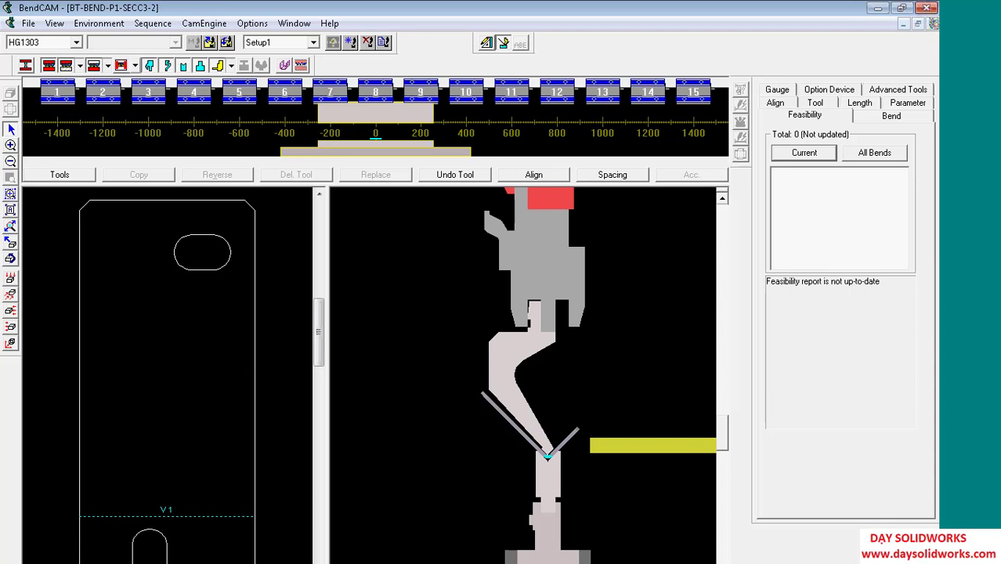
# Step: Close the bend setup, saving the current part, and exit Dr.ABE_Bend to return to DataManager
pyautogui.click(932, 23)
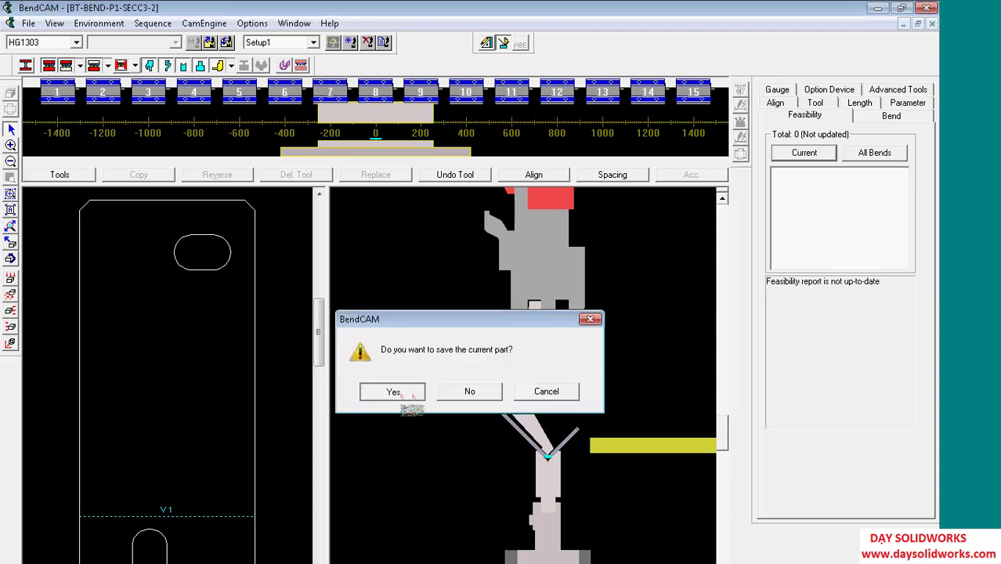
pyautogui.click(392, 391)
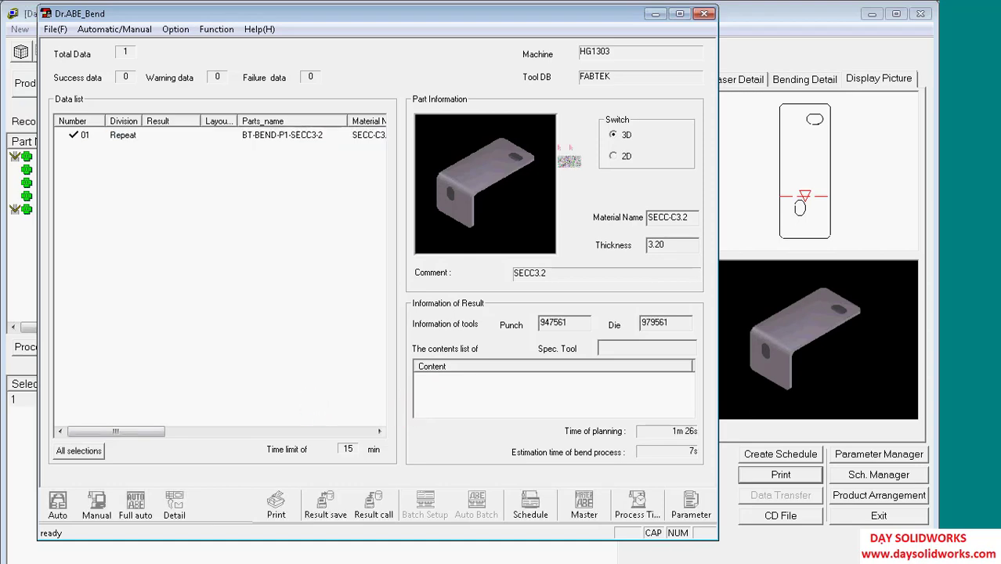
pyautogui.click(703, 13)
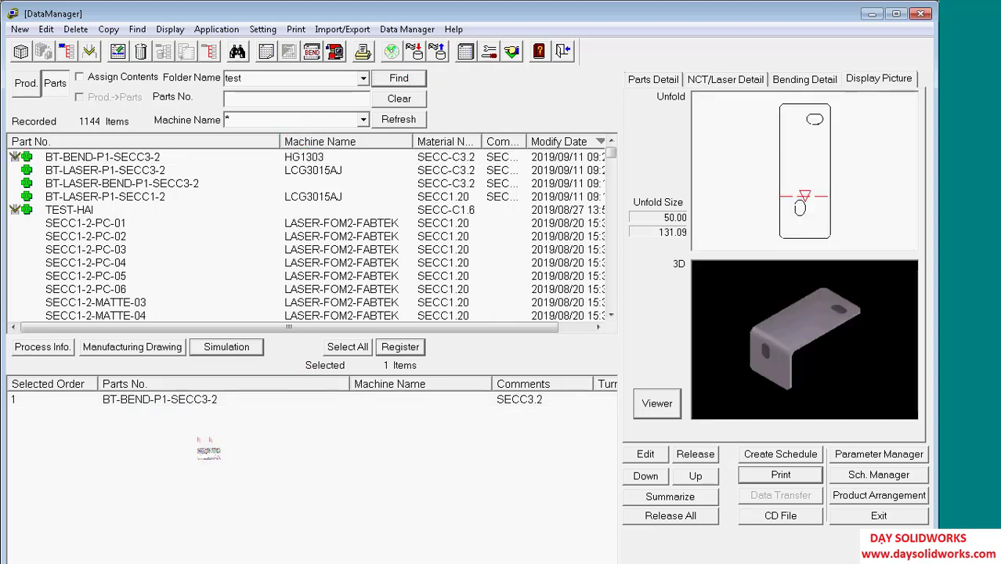
# Step: Cancel all selections and register BT-BEND-P1-SECC3-2 again with its machine HG1303
pyautogui.rightClick(200, 450)
pyautogui.click(241, 473)
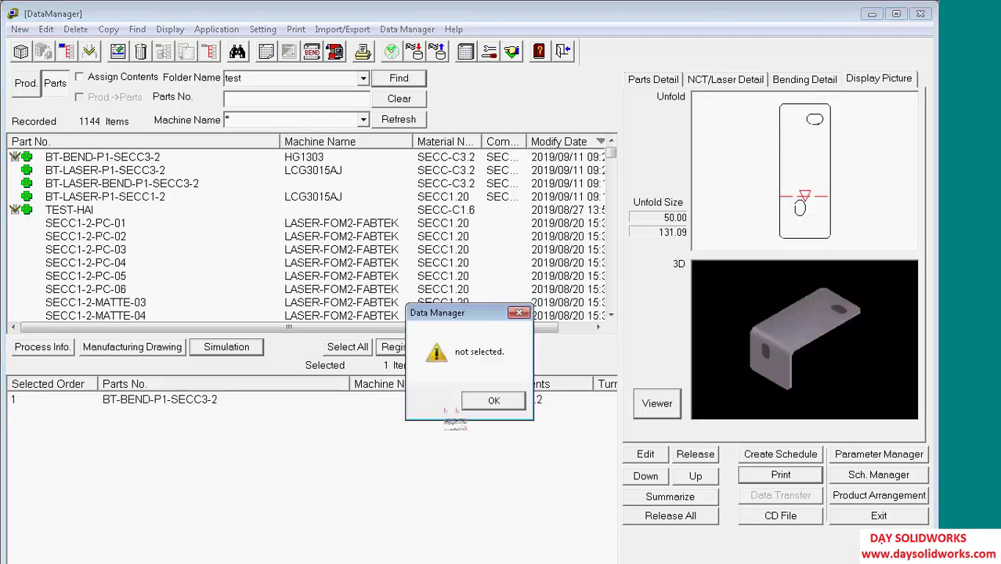
pyautogui.click(493, 400)
pyautogui.rightClick(202, 401)
pyautogui.click(263, 461)
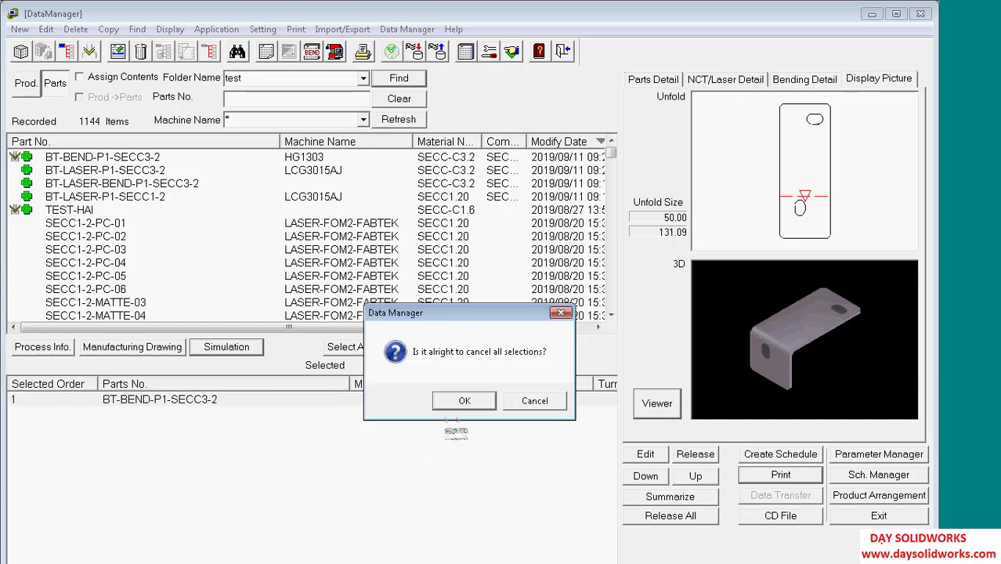
pyautogui.click(448, 398)
pyautogui.click(117, 159)
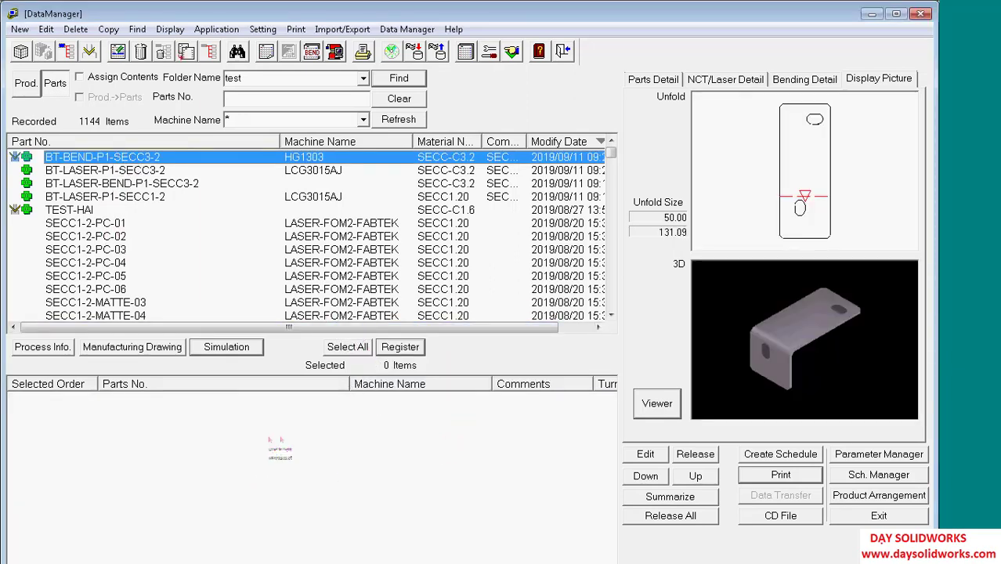
pyautogui.click(269, 437)
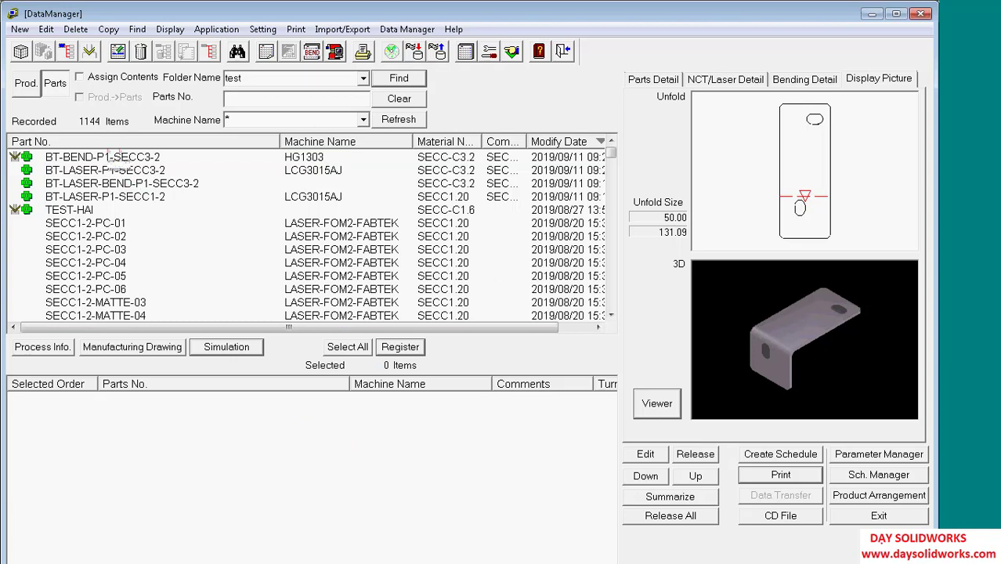
pyautogui.click(113, 159)
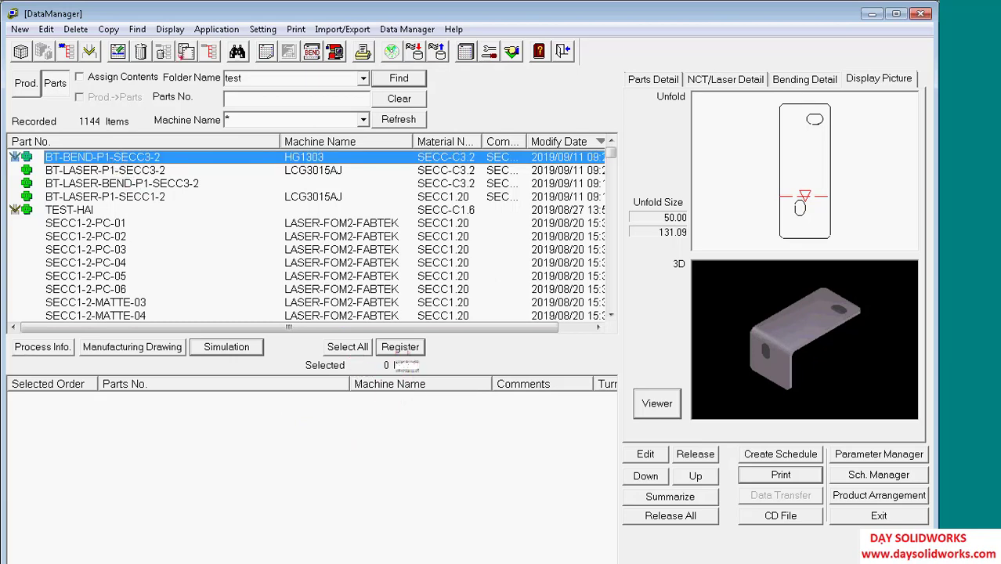
pyautogui.click(400, 347)
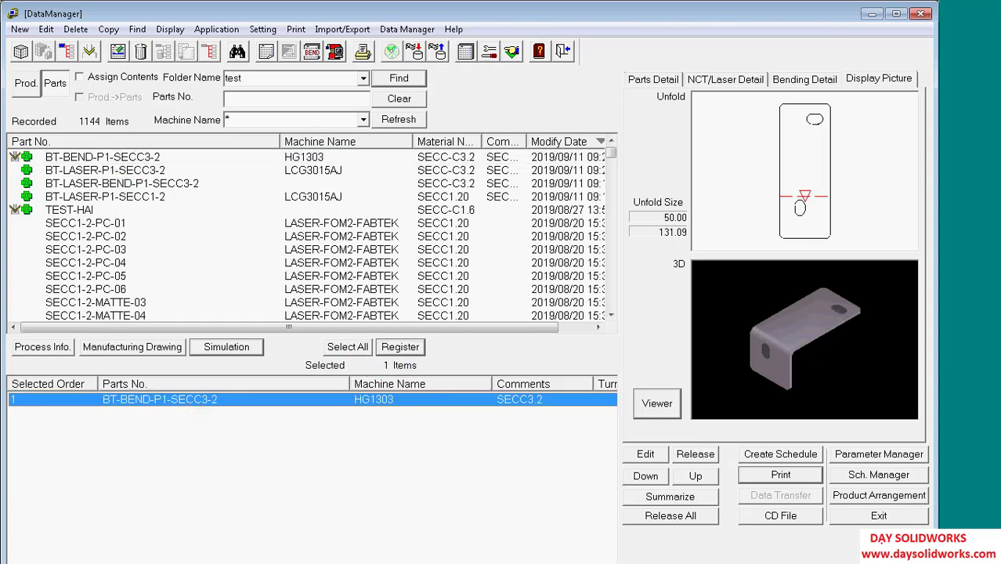
# Step: Print the Bending Instruction report and save both resulting PDF files to DATA (D:)
pyautogui.click(787, 475)
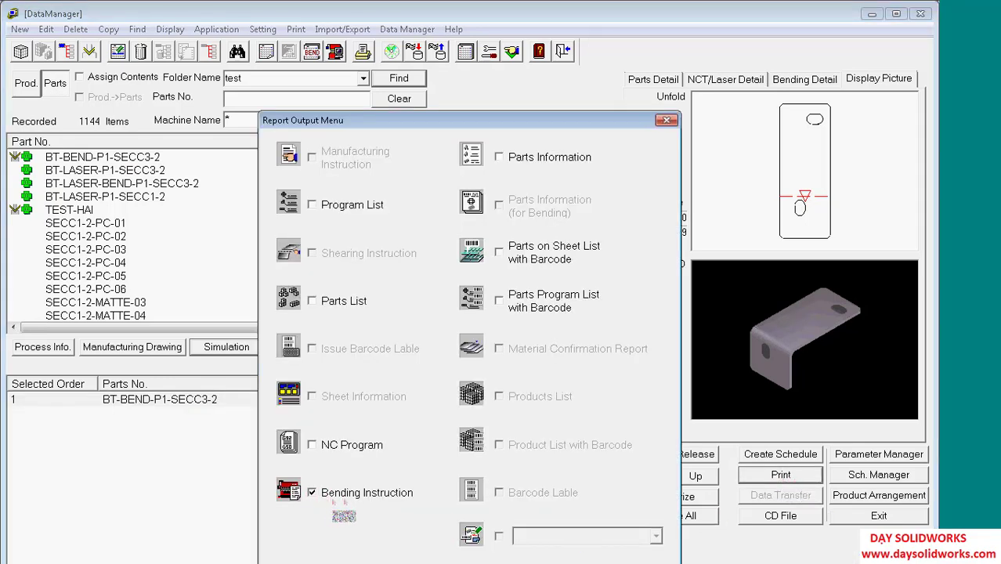
pyautogui.press('Return')
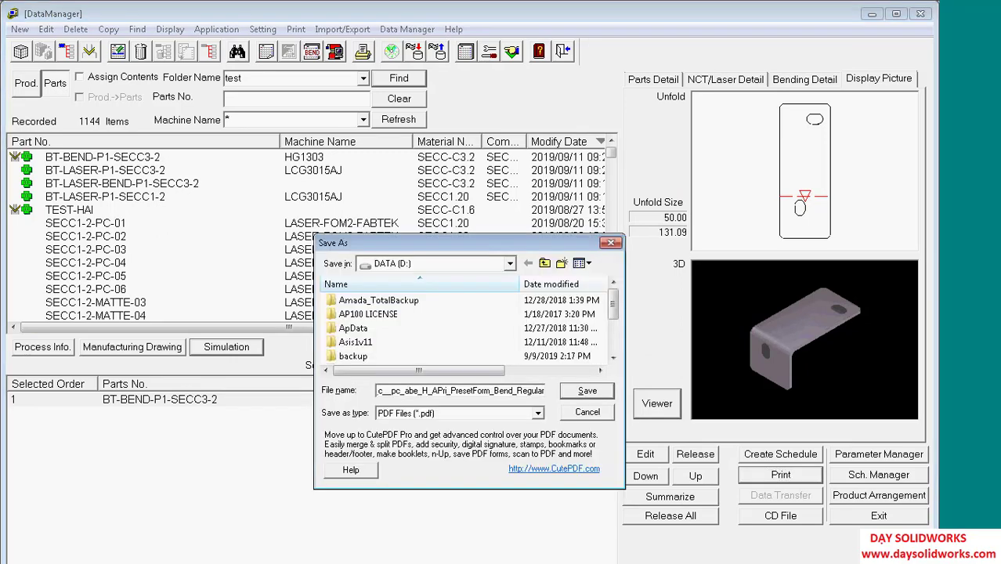
pyautogui.click(588, 391)
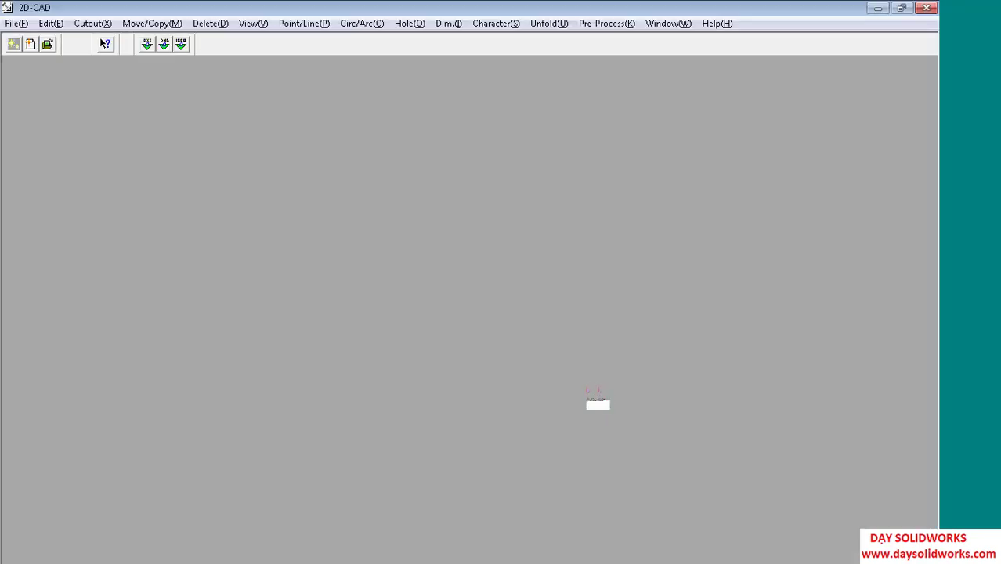
pyautogui.click(587, 390)
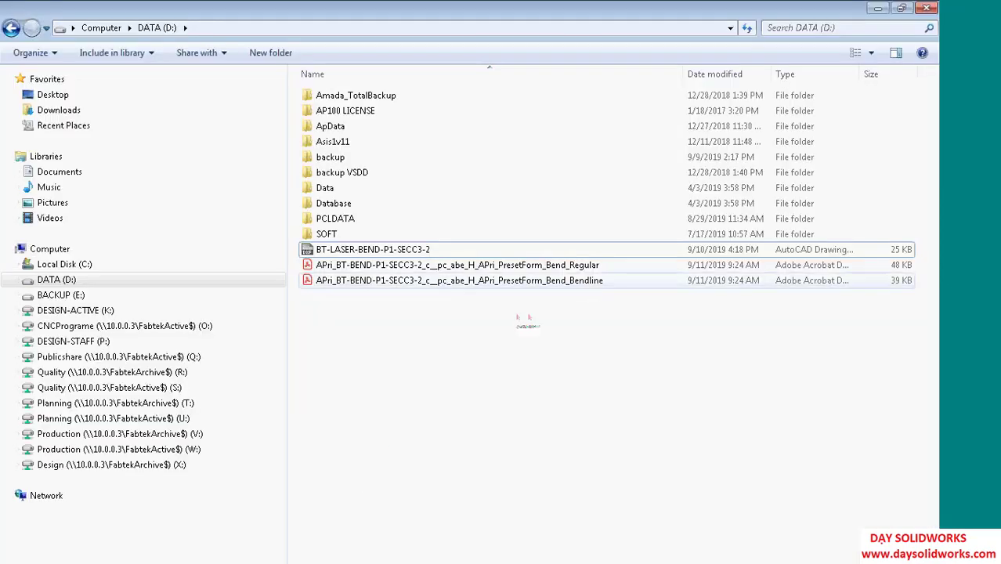
# Step: Open the Bend_Regular PDF from DATA (D:), review the Bending Setup Sheet's part drawing and tool setup, and close it
pyautogui.doubleClick(548, 266)
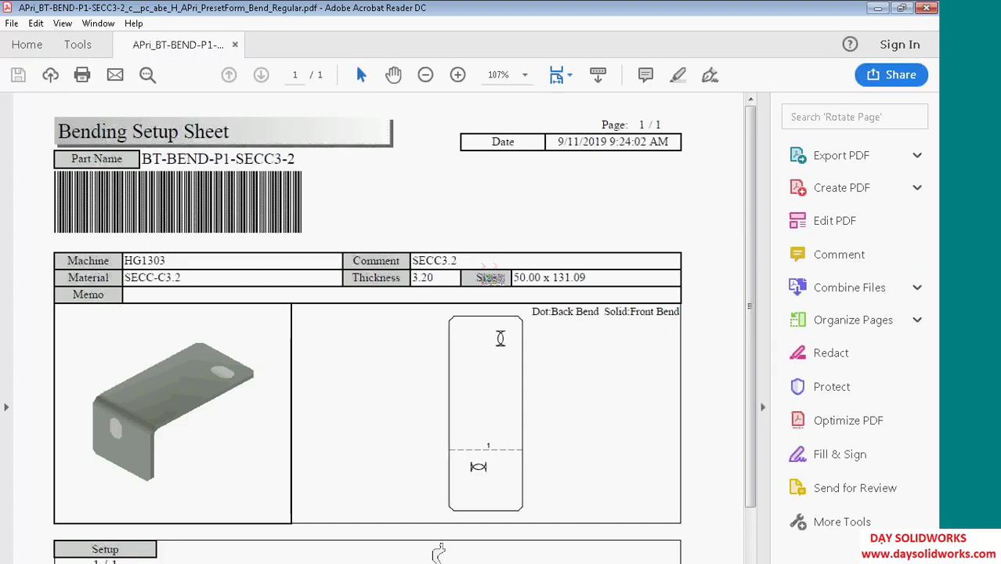
pyautogui.scroll(-8, 367, 329)
pyautogui.scroll(4, 366, 329)
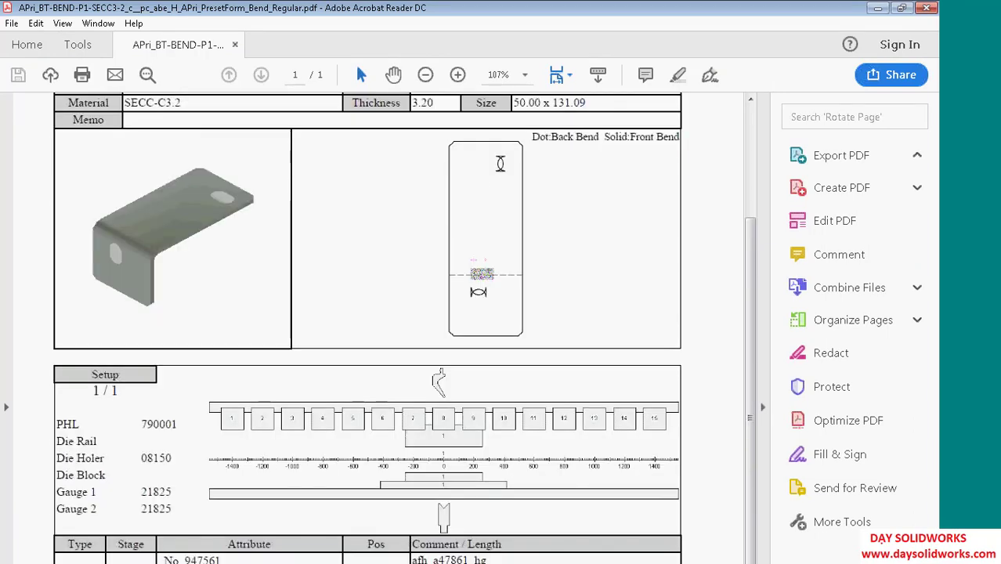
pyautogui.scroll(4, 481, 272)
pyautogui.click(926, 7)
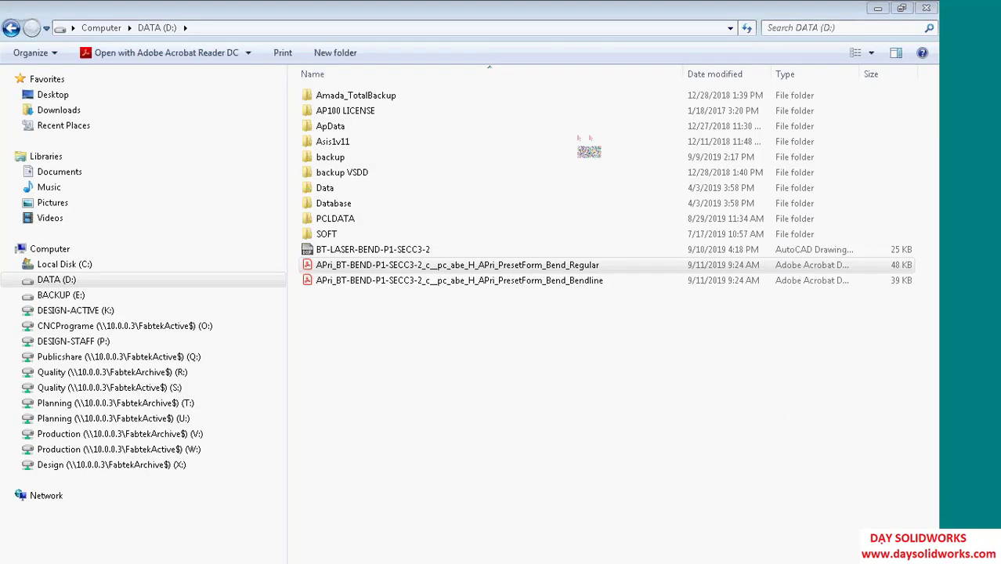
# Step: Open the Bend_Bendline PDF, review the Bendline Information Sheet's bend data, close it and select the Bend_Regular PDF
pyautogui.doubleClick(401, 272)
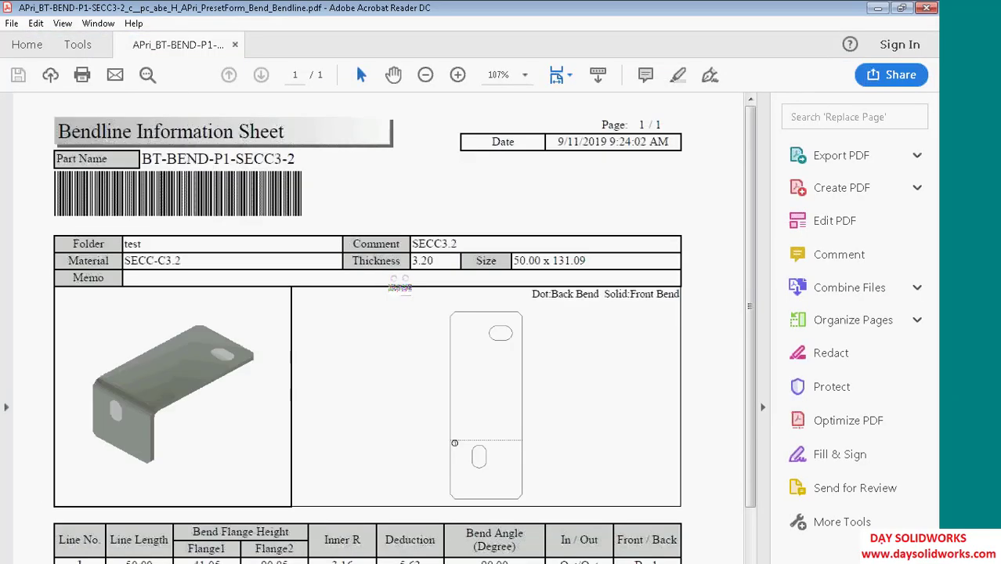
pyautogui.scroll(-5, 402, 290)
pyautogui.scroll(5, 411, 298)
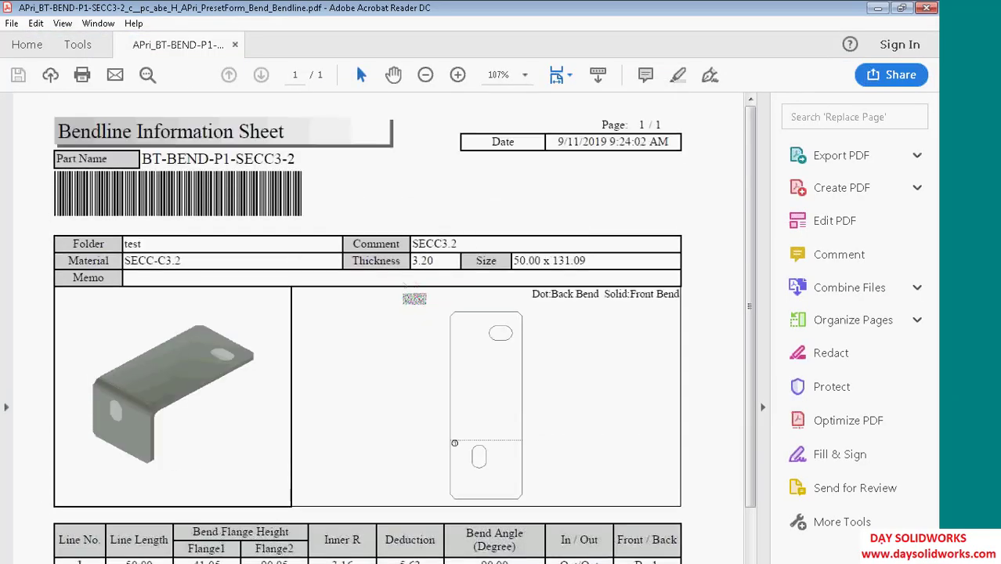
pyautogui.click(926, 7)
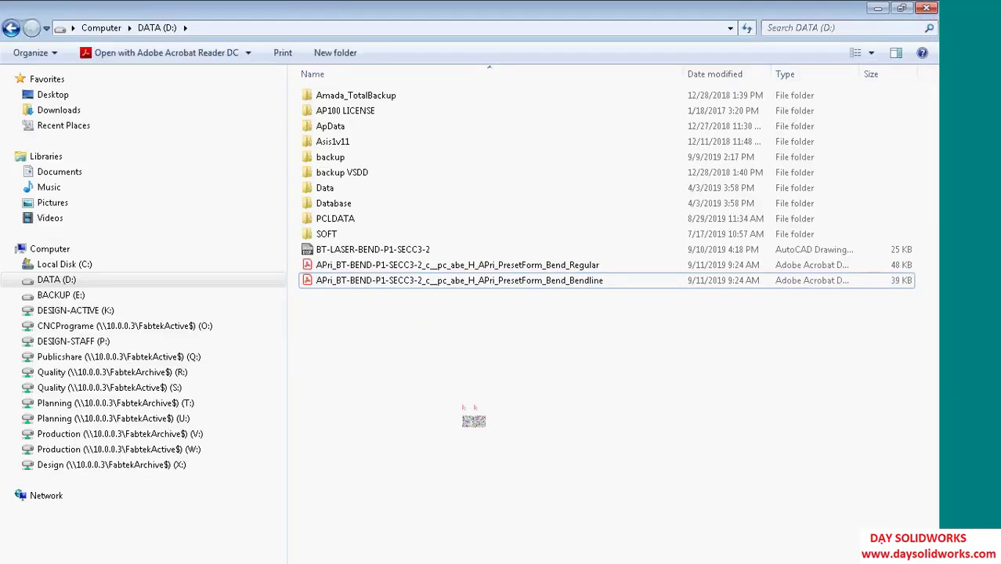
pyautogui.click(363, 270)
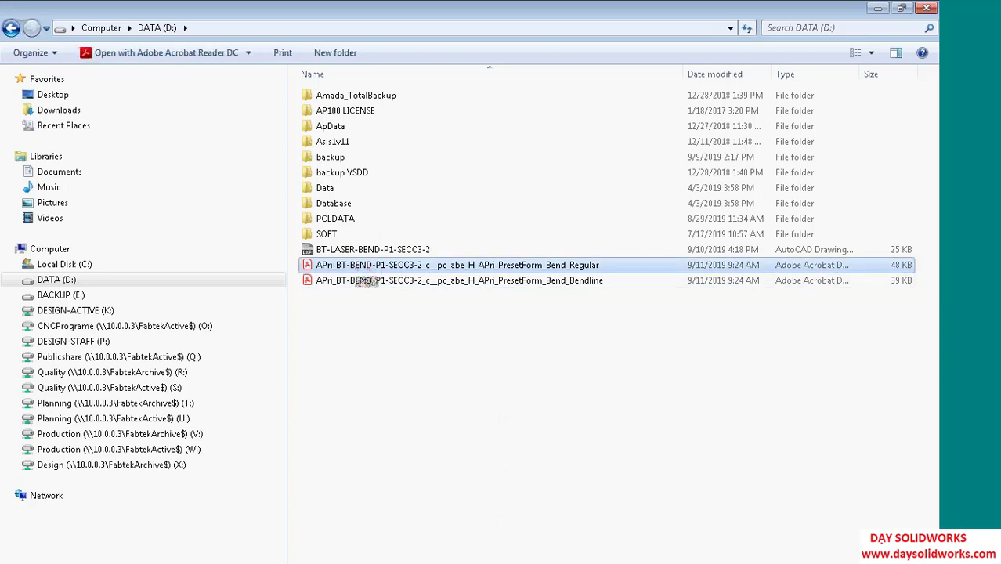
# Step: Rename the Bend_Regular PDF in DATA (D:) as BT-BEND-P1-SECC3-2
pyautogui.press('F2')
pyautogui.press('Home')
pyautogui.hotkey('shift', 'Right')
pyautogui.hotkey('shift', 'Right')
pyautogui.hotkey('shift', 'Right')
pyautogui.hotkey('shift', 'Right')
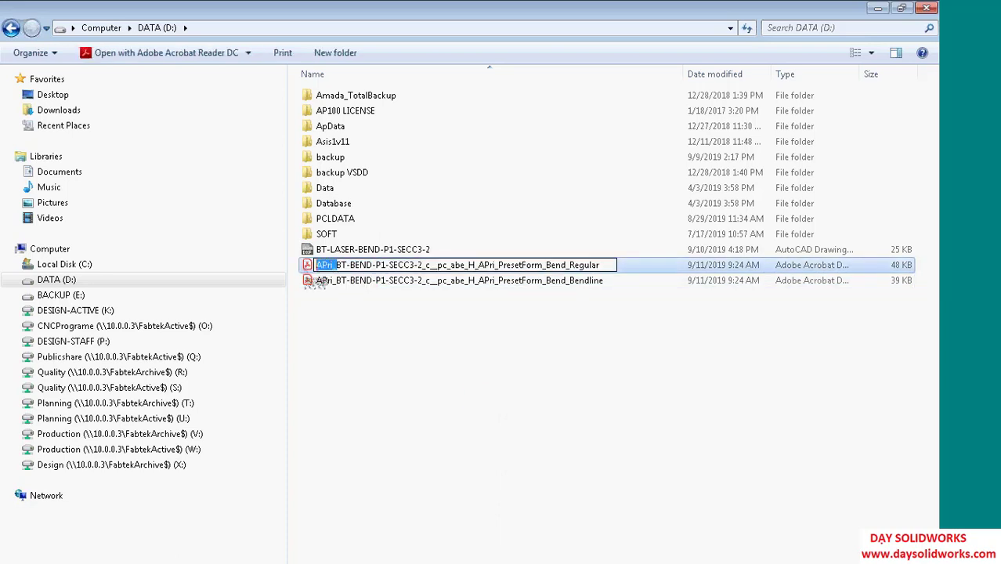
pyautogui.press('Delete')
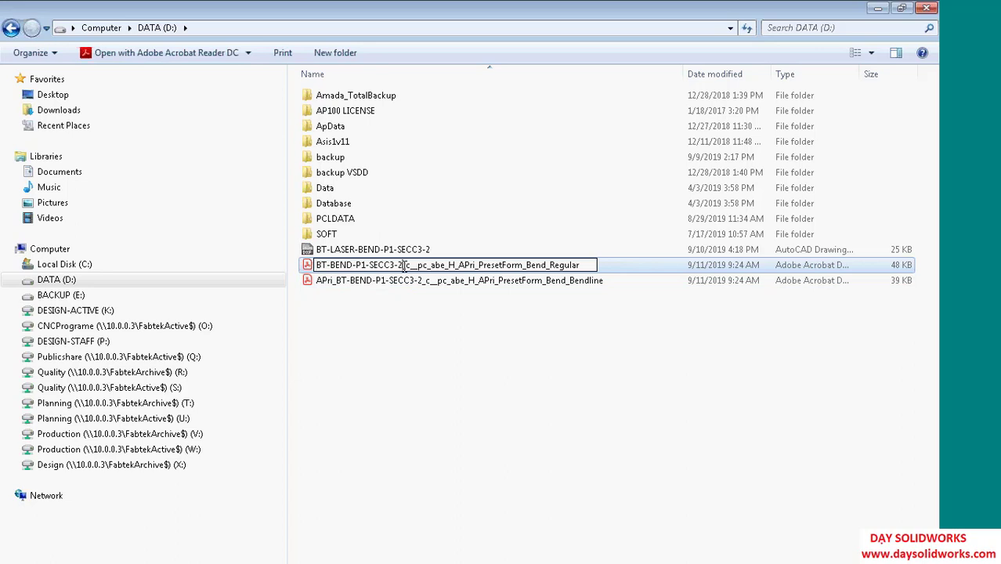
pyautogui.moveTo(403, 265); pyautogui.dragTo(574, 264)
pyautogui.press('Delete')
pyautogui.click(462, 349)
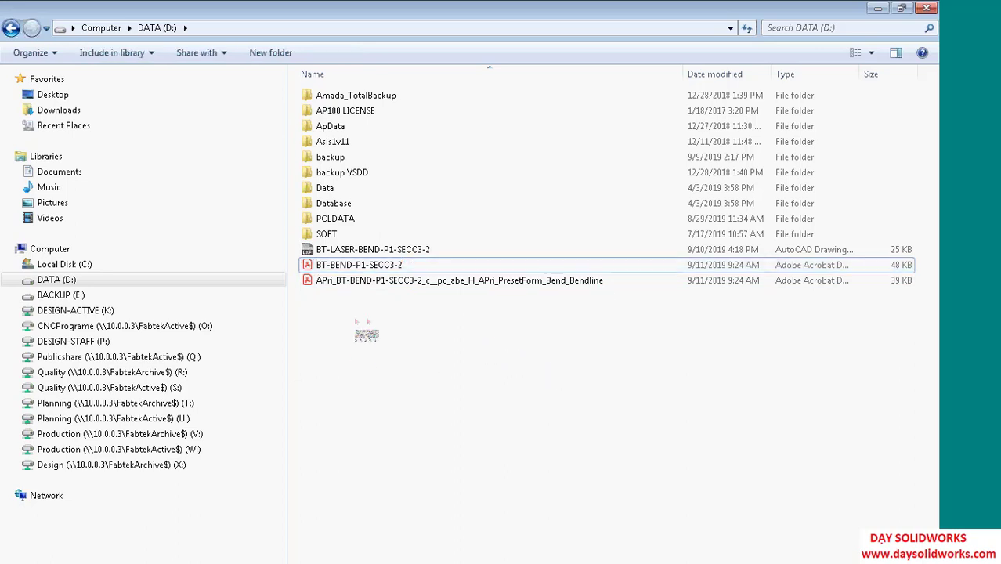
# Step: Delete the APri_BT-BEND-P1-SECC3-2 Bend_Bendline PDF from DATA (D:)
pyautogui.click(419, 283)
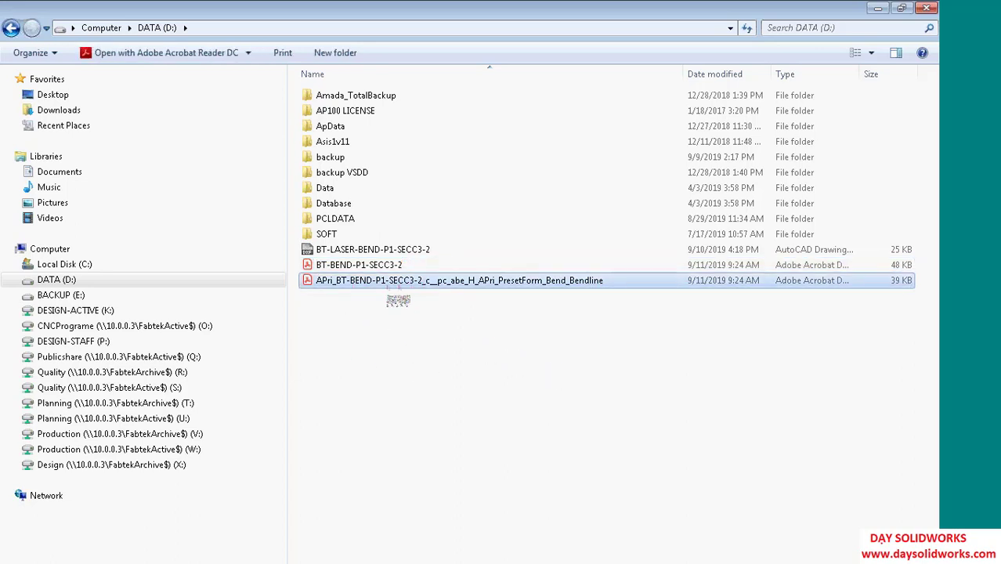
pyautogui.press('Delete')
pyautogui.click(515, 427)
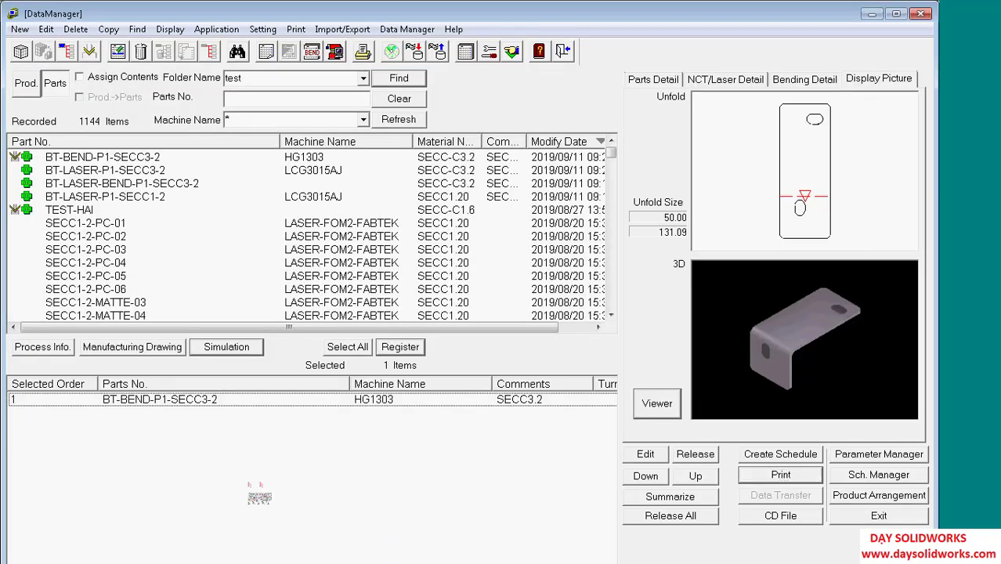
# Step: Switch to DataManager, cancel all selected parts and register BT-LASER-P1-SECC3-2 with its machine LCG3015AJ
pyautogui.rightClick(211, 437)
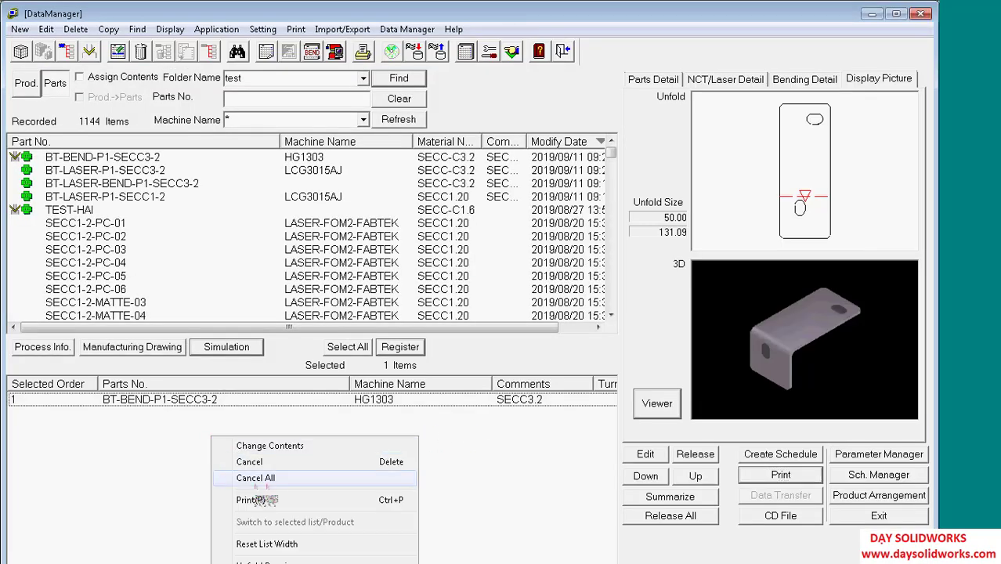
pyautogui.click(255, 478)
pyautogui.click(461, 400)
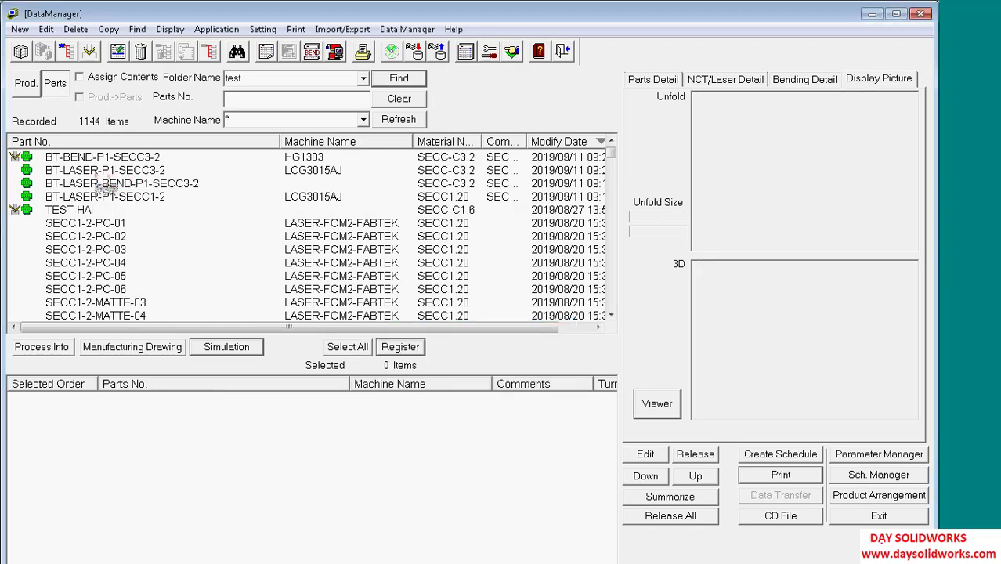
pyautogui.click(89, 177)
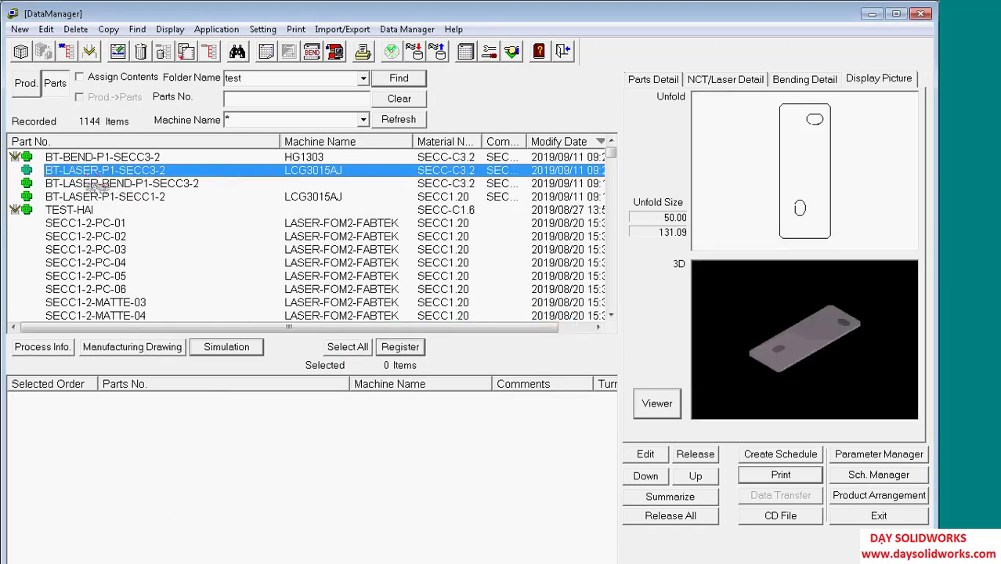
pyautogui.click(400, 347)
pyautogui.moveTo(205, 401); pyautogui.dragTo(311, 47)
pyautogui.click(295, 32)
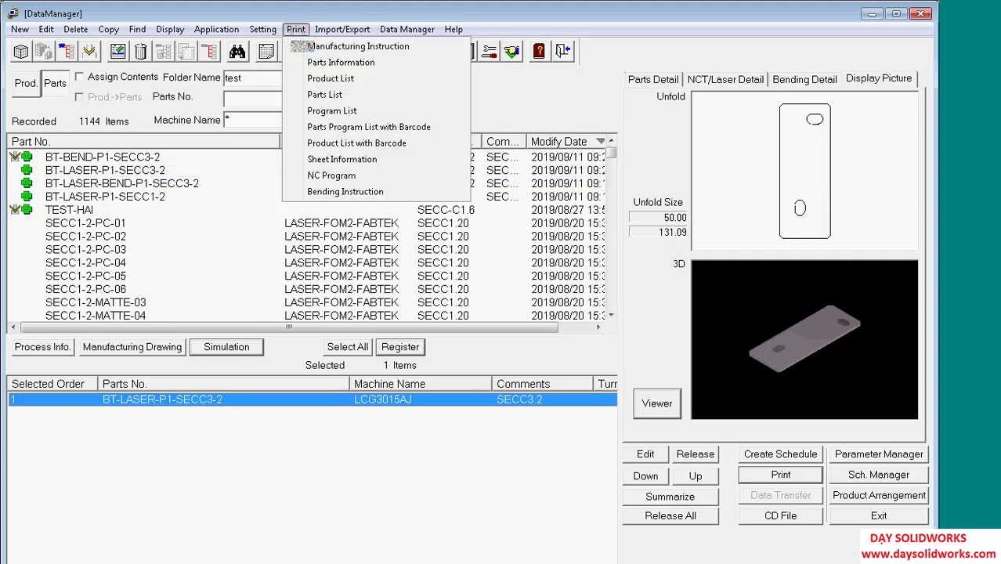
pyautogui.click(337, 429)
pyautogui.click(122, 174)
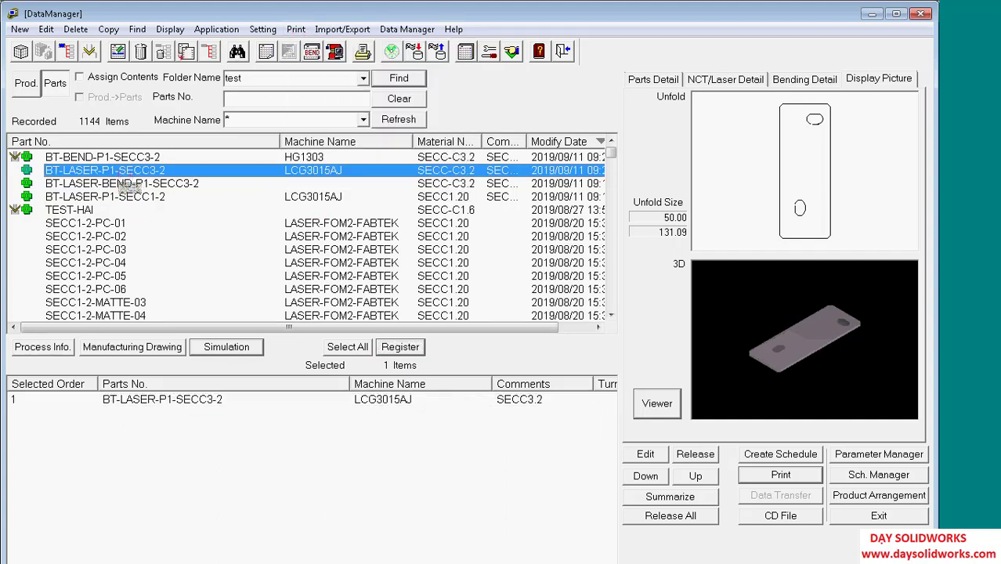
pyautogui.rightClick(125, 174)
pyautogui.click(150, 182)
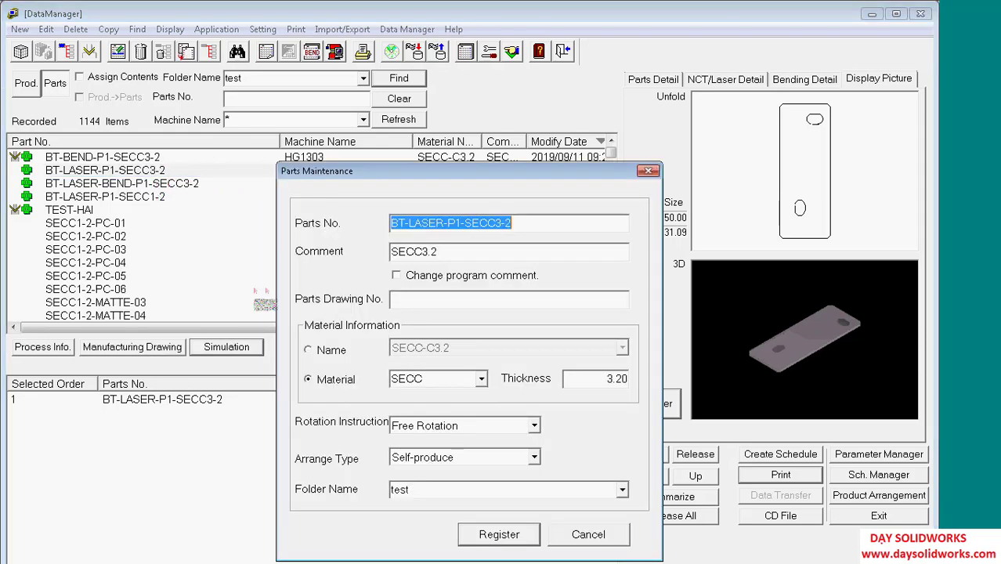
pyautogui.click(583, 536)
# Step: Copy the part number BT-LASER-P1-SECC3-2 from its Parts Maintenance data and close the dialog without registering changes
pyautogui.rightClick(150, 173)
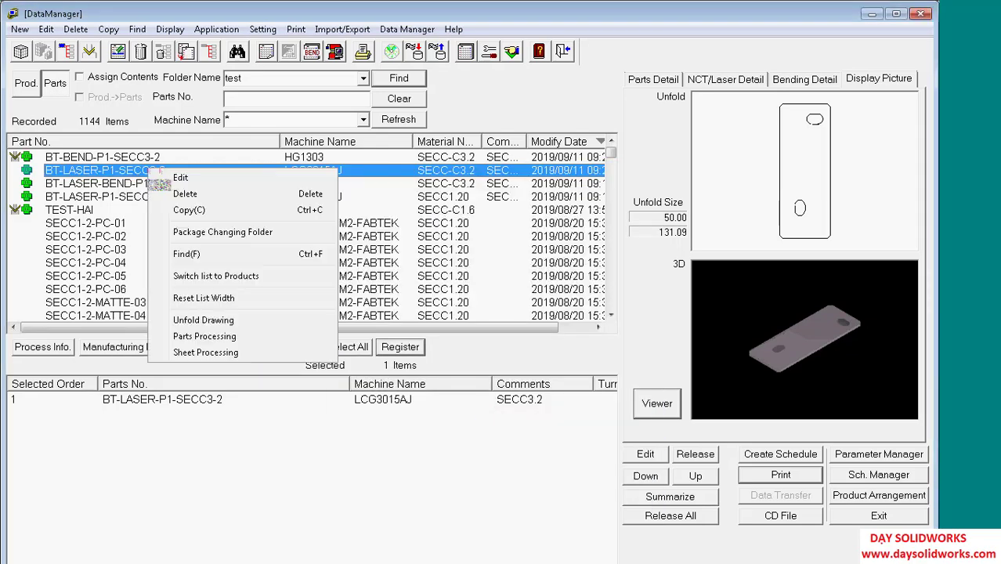
pyautogui.click(182, 178)
pyautogui.click(533, 225)
pyautogui.moveTo(532, 225); pyautogui.dragTo(341, 213)
pyautogui.hotkey('ctrl', 'c')
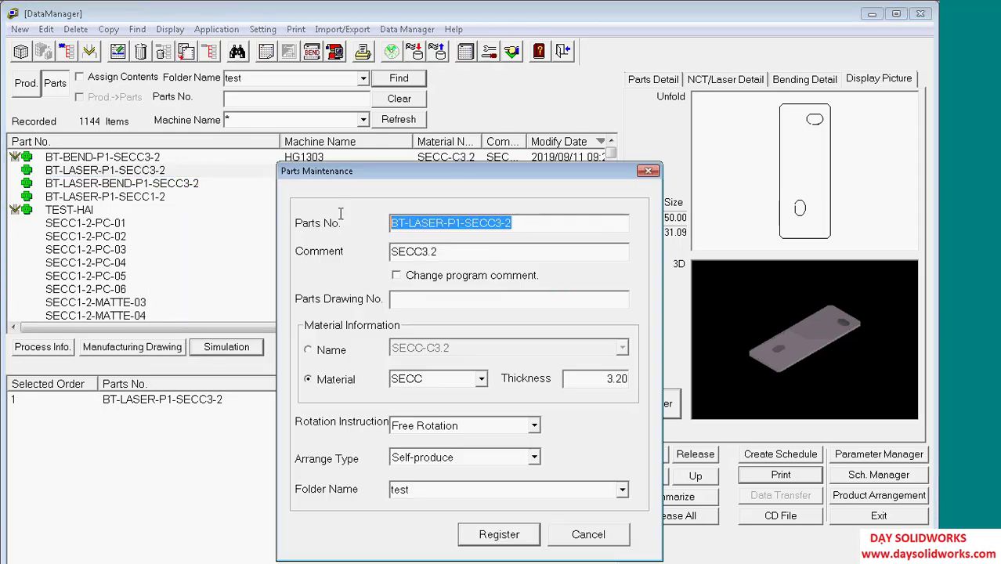
pyautogui.click(588, 534)
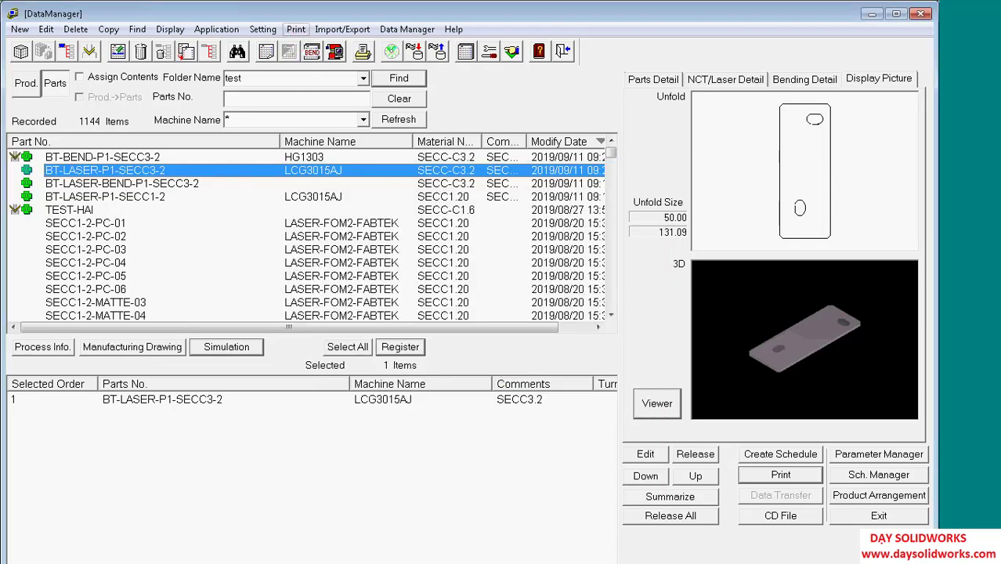
# Step: Print the Parts Information report and save it as BT-LASER-P1-SECC3-2 in PDF format on DATA (D:)
pyautogui.click(296, 29)
pyautogui.click(333, 59)
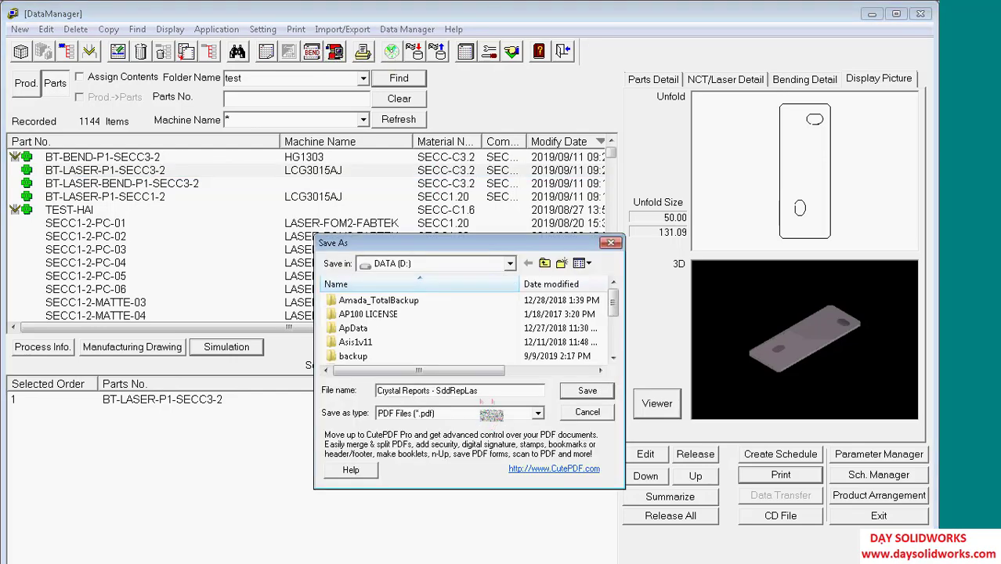
pyautogui.moveTo(483, 393); pyautogui.dragTo(316, 377)
pyautogui.hotkey('ctrl', 'v')
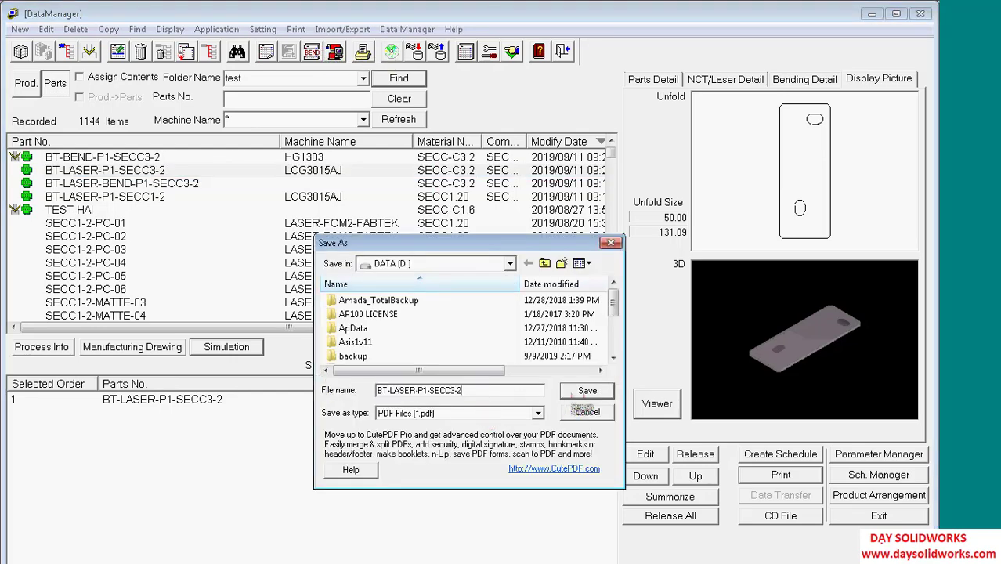
pyautogui.click(587, 390)
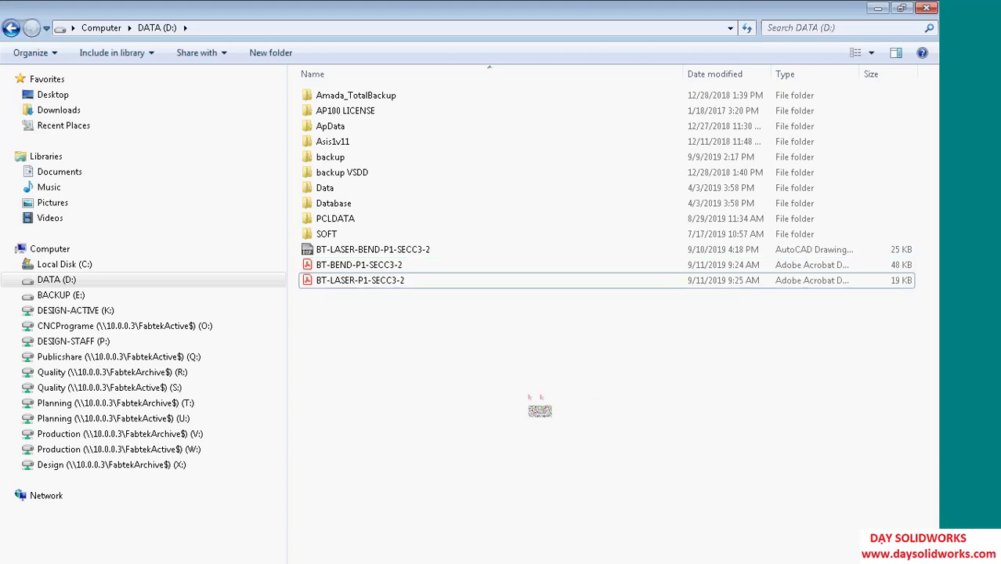